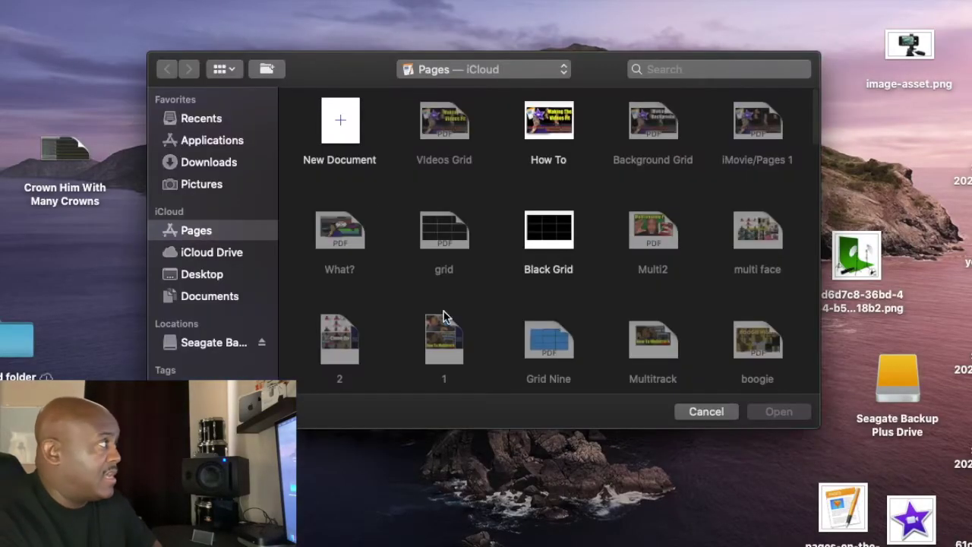
Create a new document from the Blank Landscape template.
left_click(348, 146)
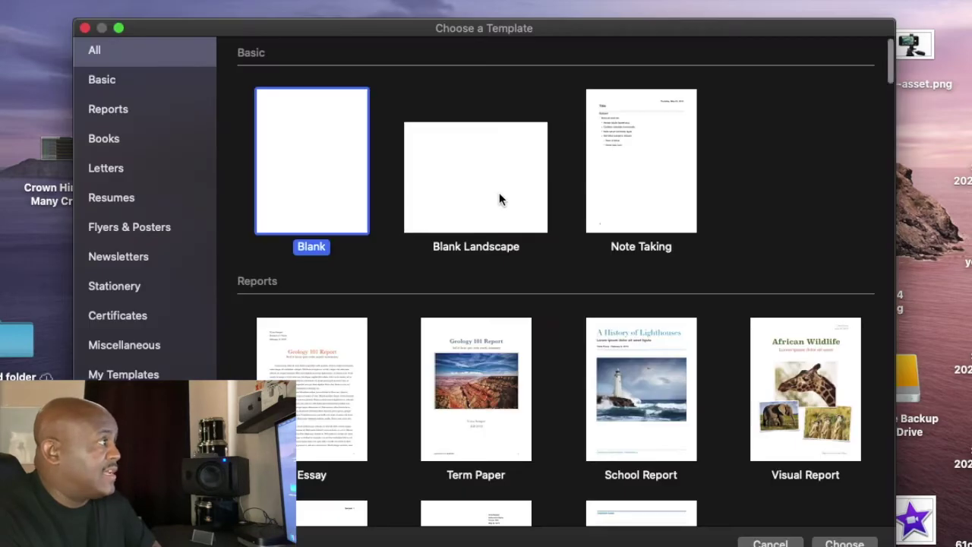
left_click(499, 199)
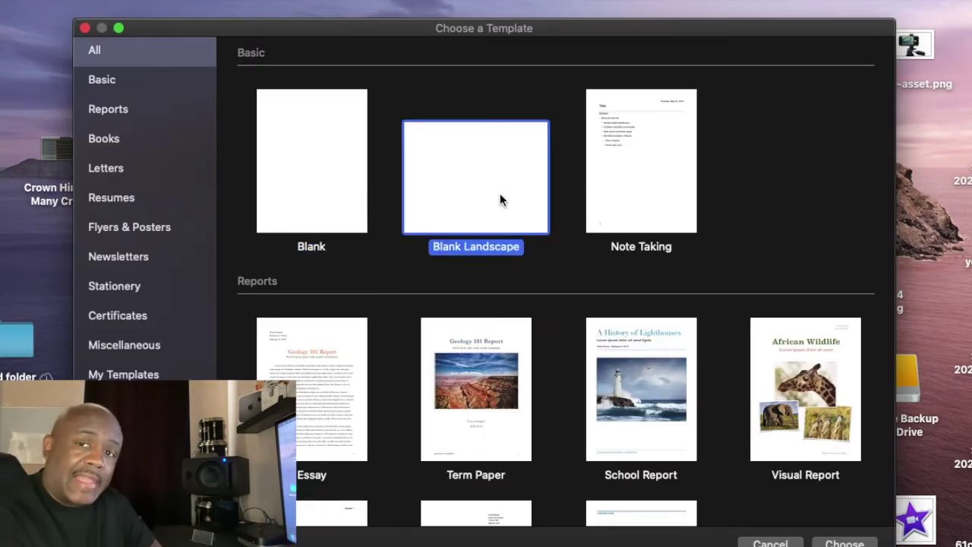
left_click(845, 542)
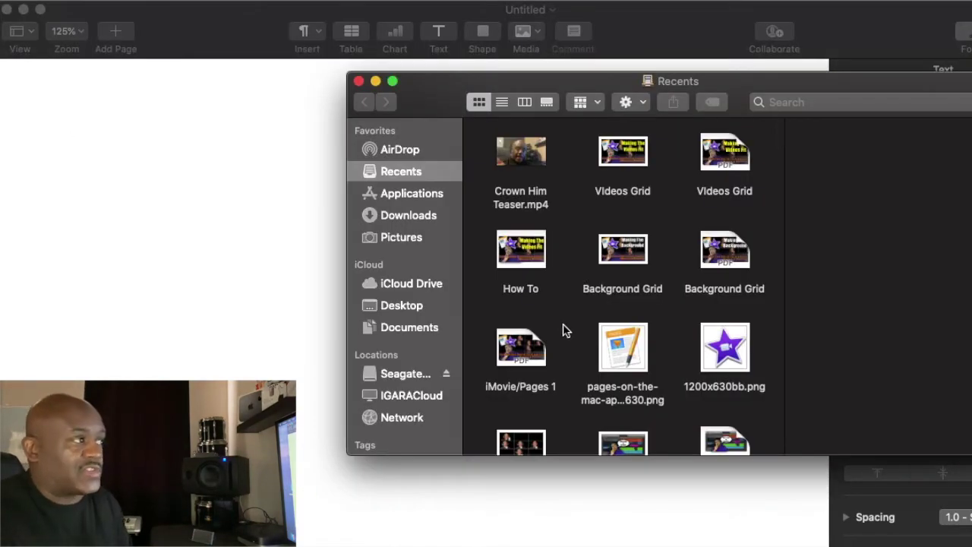
Place the Background Grid image from the Recents folder on the page and center it horizontally with space above and below.
left_click_drag(623, 256, 268, 274)
left_click(258, 274)
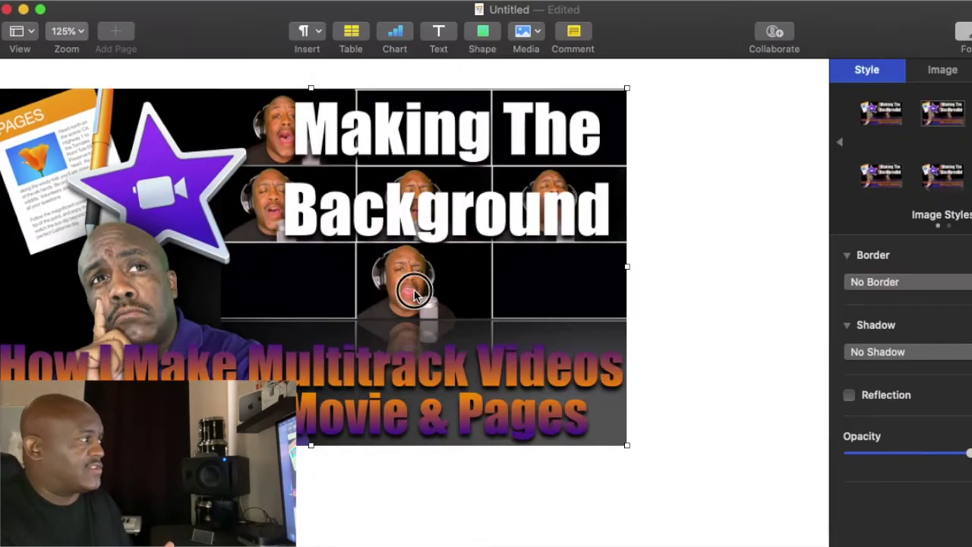
left_click_drag(433, 288, 521, 302)
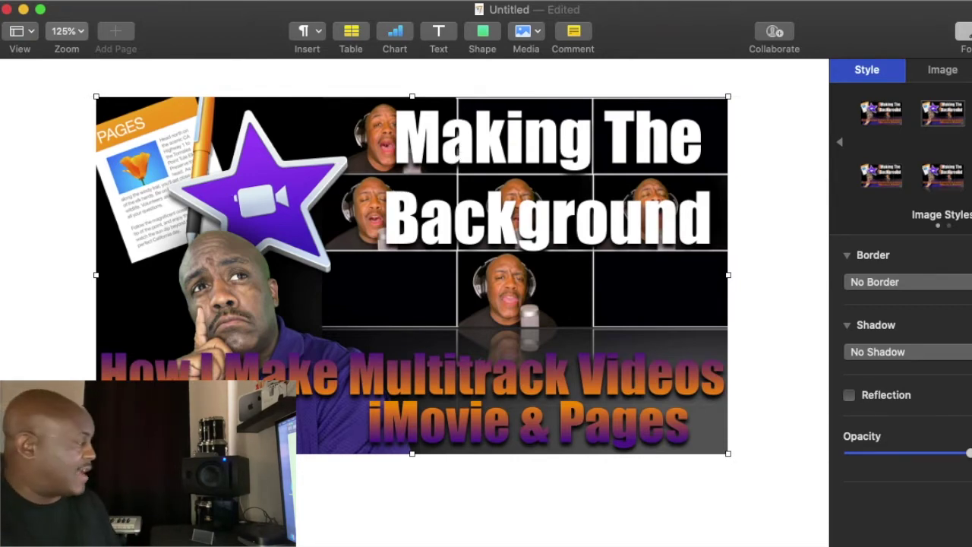
key("super+Tab")
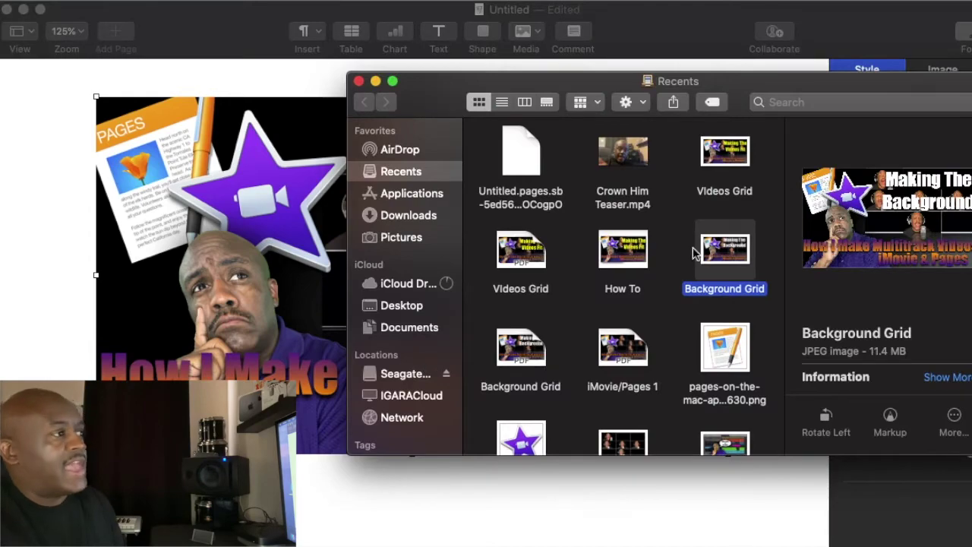
double_click(725, 251)
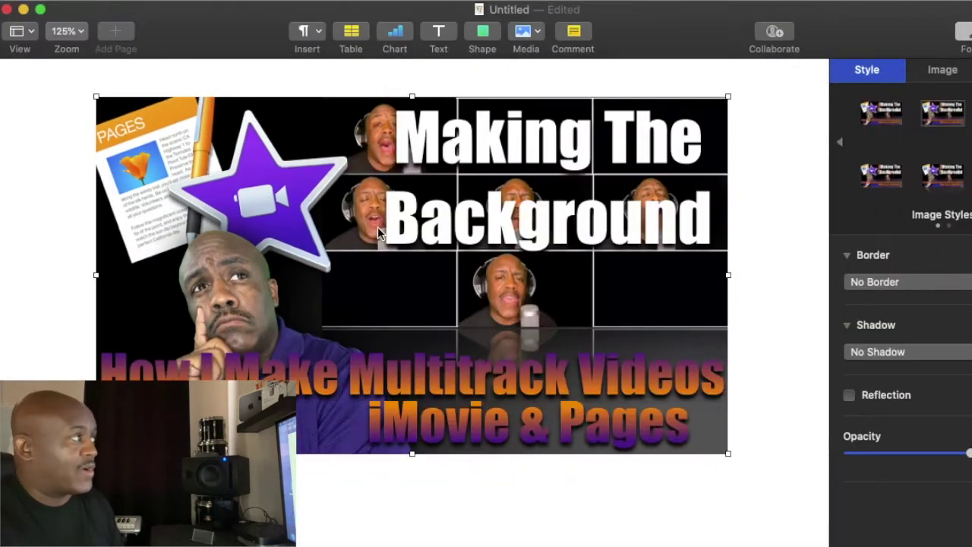
left_click_drag(380, 236, 376, 257)
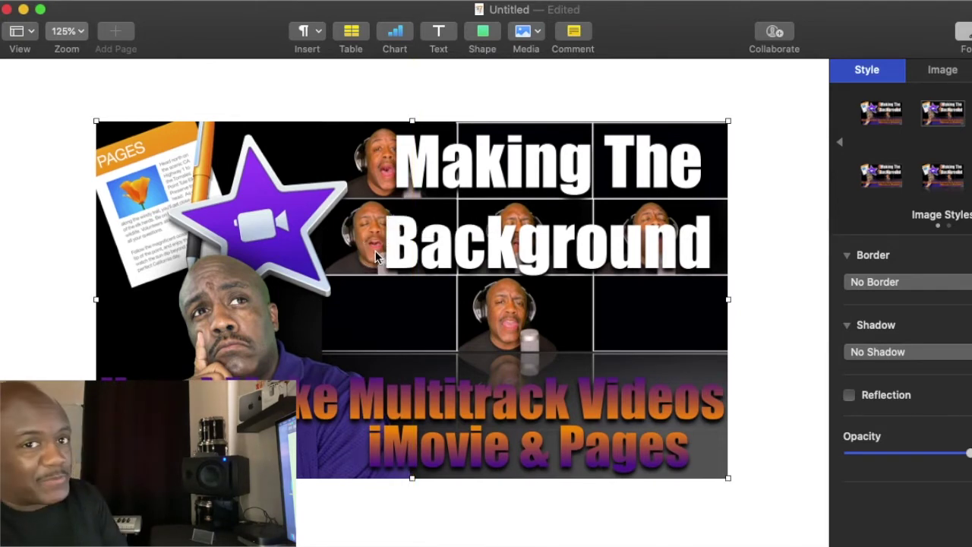
Insert a blue square shape and stretch it from the image's upper-left corner to cover the whole image, about 8.33 in wide.
left_click(483, 34)
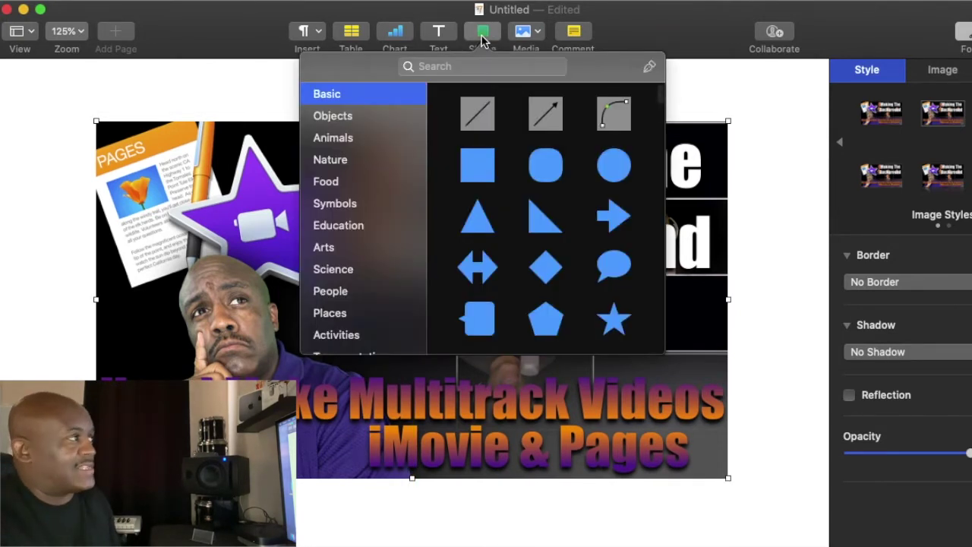
left_click(474, 158)
left_click_drag(408, 296, 149, 148)
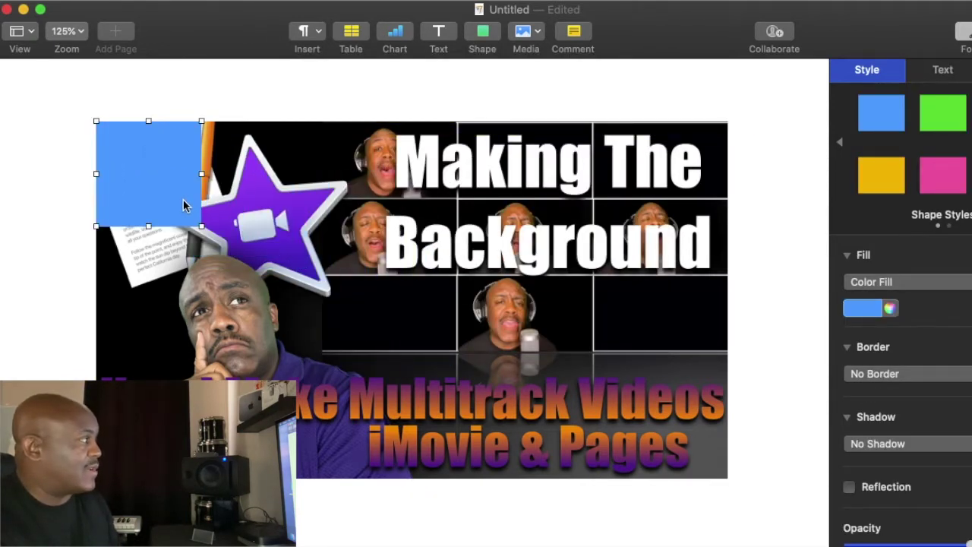
left_click_drag(201, 225, 728, 477)
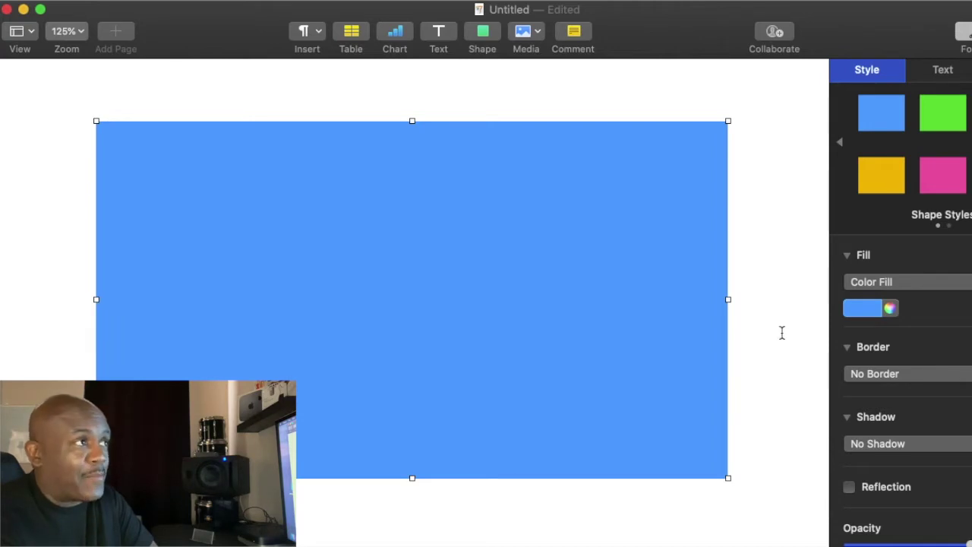
Set the blue rectangle's text wrap to None and send it behind the image.
left_click(953, 79)
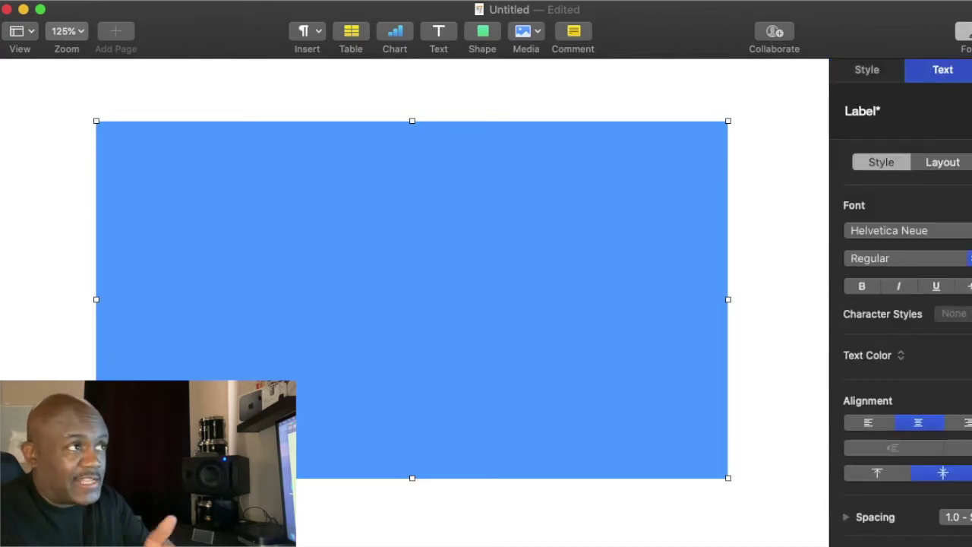
left_click(883, 174)
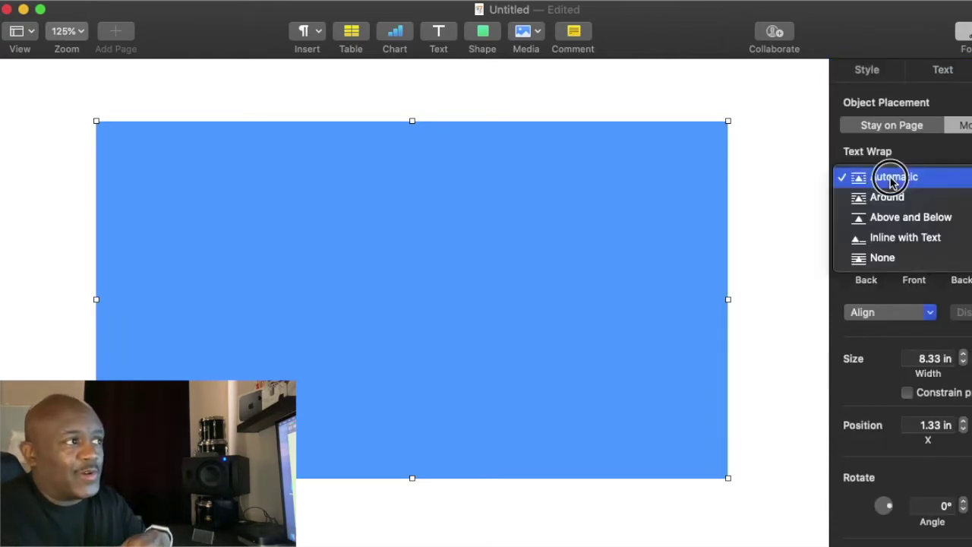
left_click(881, 253)
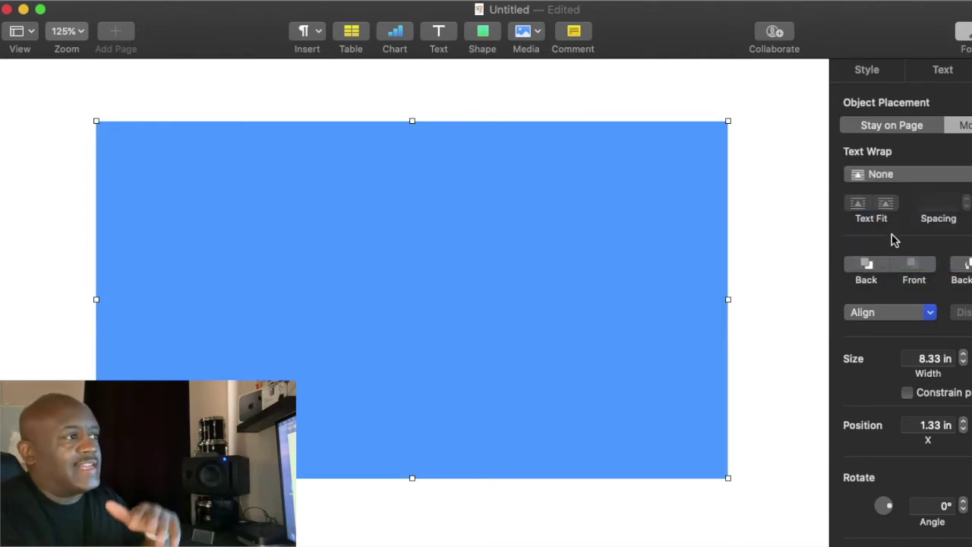
left_click(873, 271)
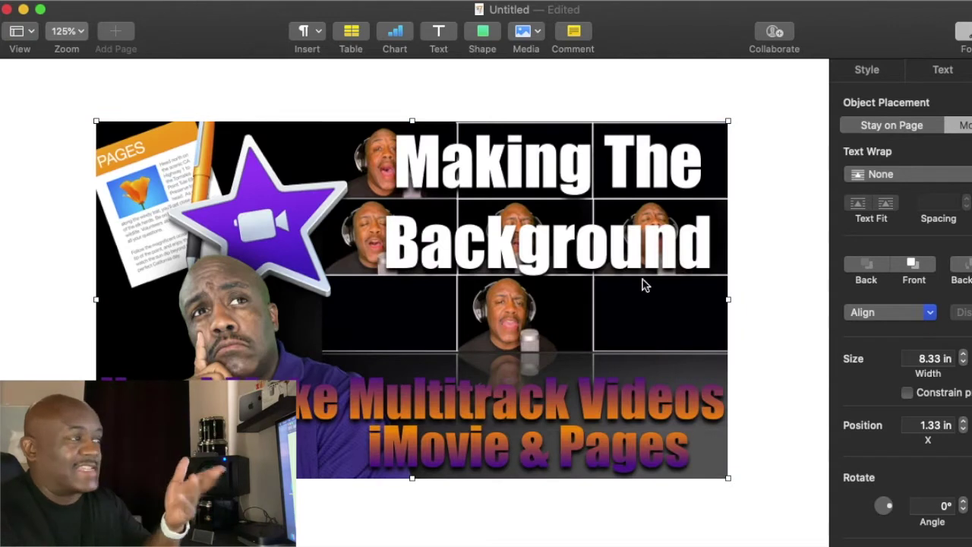
Set the image's text wrap to None.
left_click(597, 285)
left_click(887, 182)
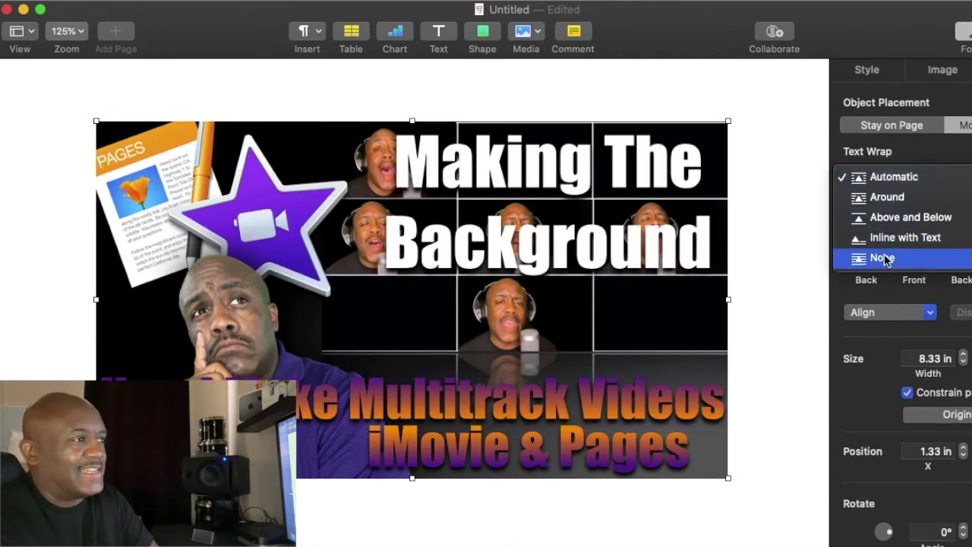
left_click(886, 257)
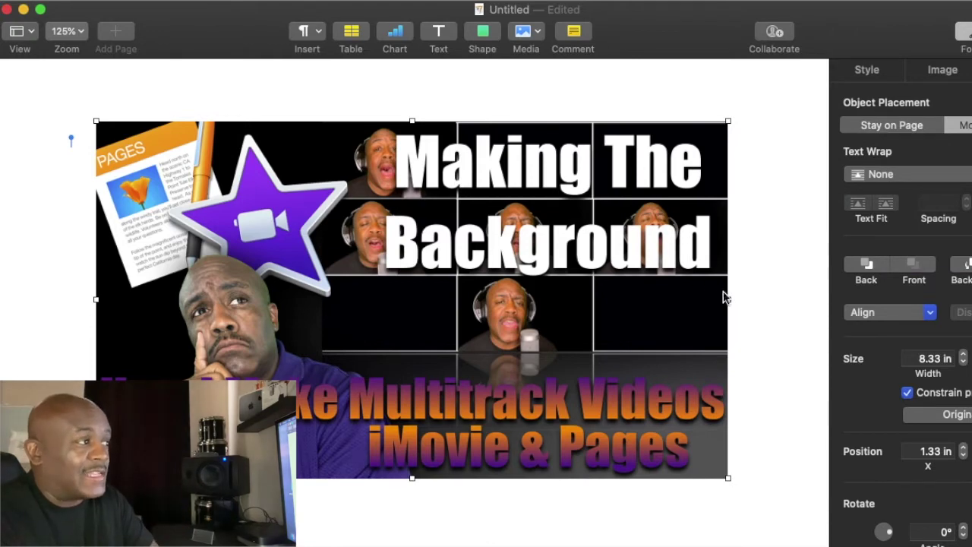
Shrink the image to about 2.91 in wide and align it with the blue rectangle's upper-left corner.
left_click_drag(727, 300, 390, 262)
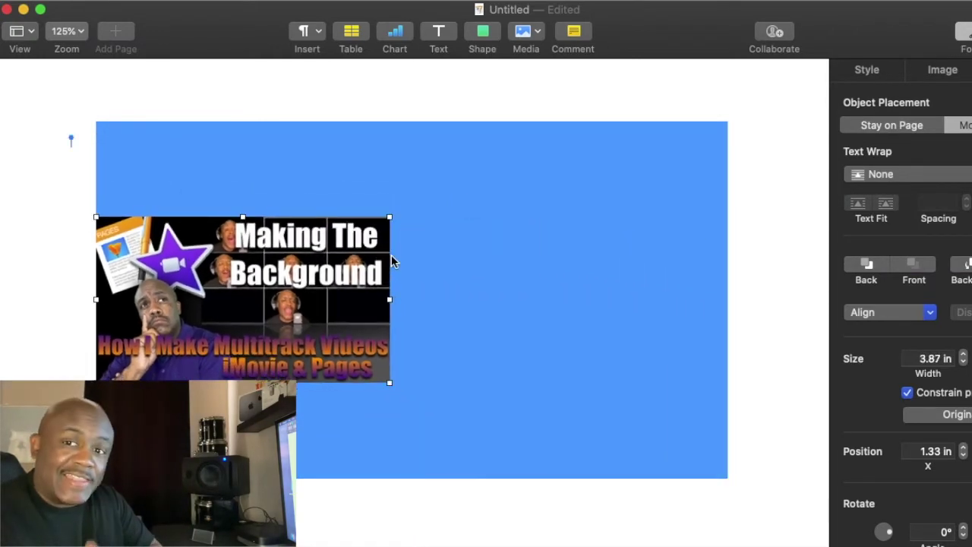
left_click(232, 338)
left_click_drag(231, 338, 232, 242)
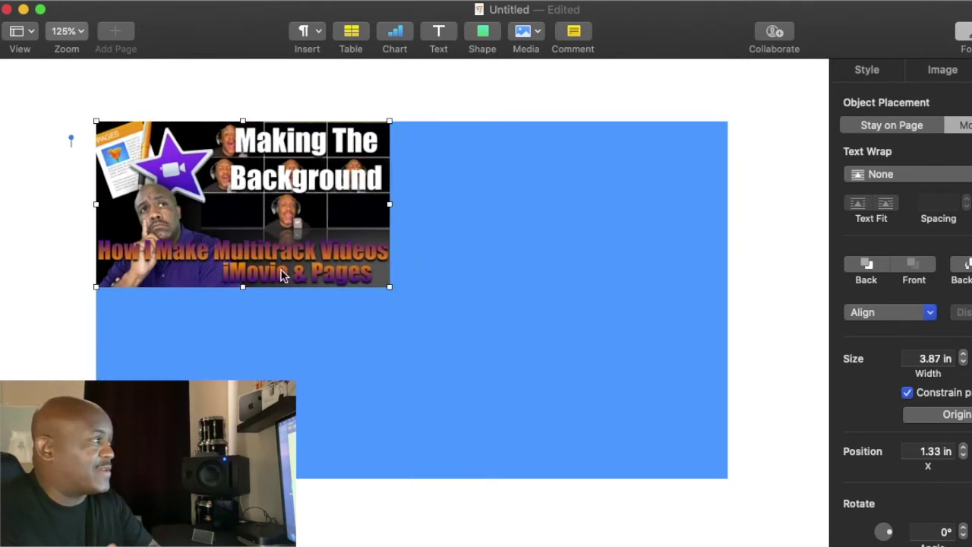
left_click_drag(387, 288, 308, 258)
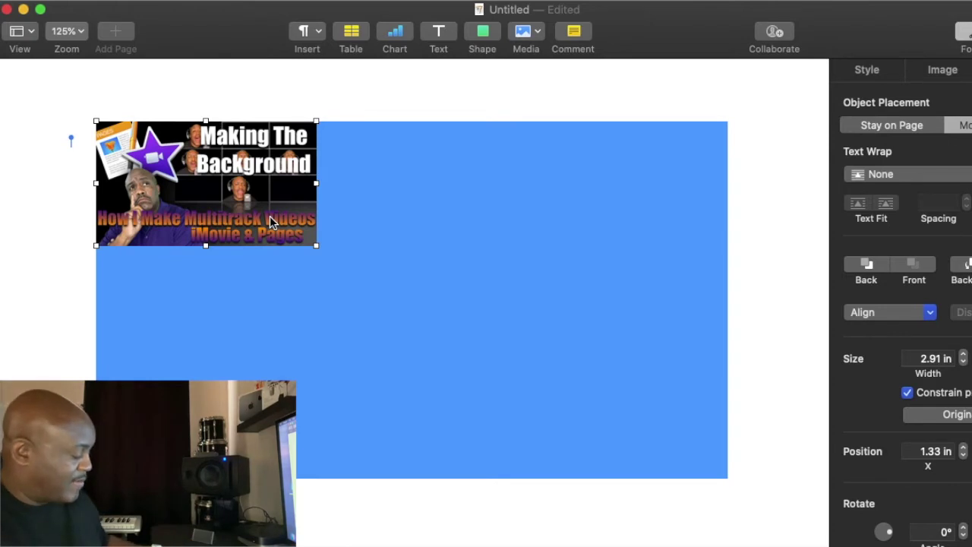
Duplicate the image, placing one copy in the rectangle's upper-right corner and another centered below the top row.
left_click_drag(269, 220, 474, 209)
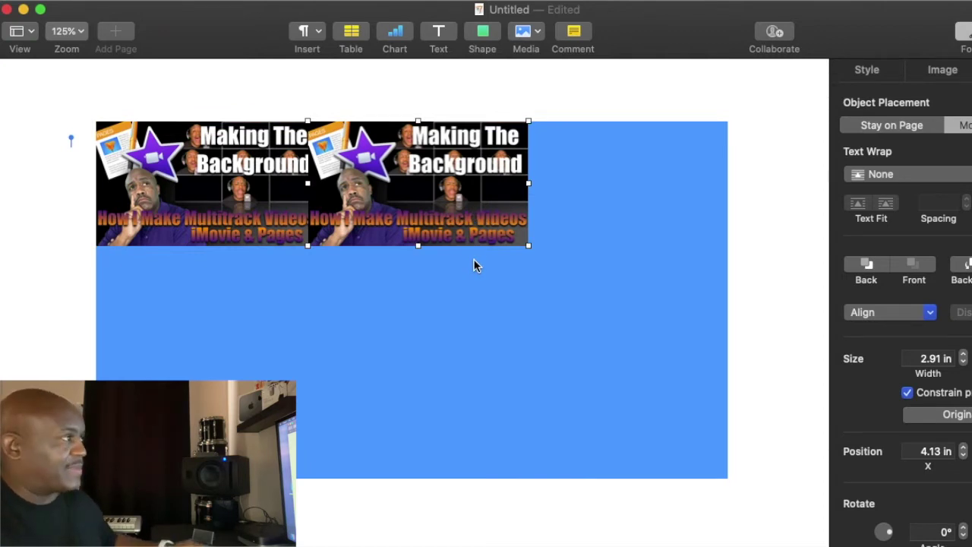
key("super+d")
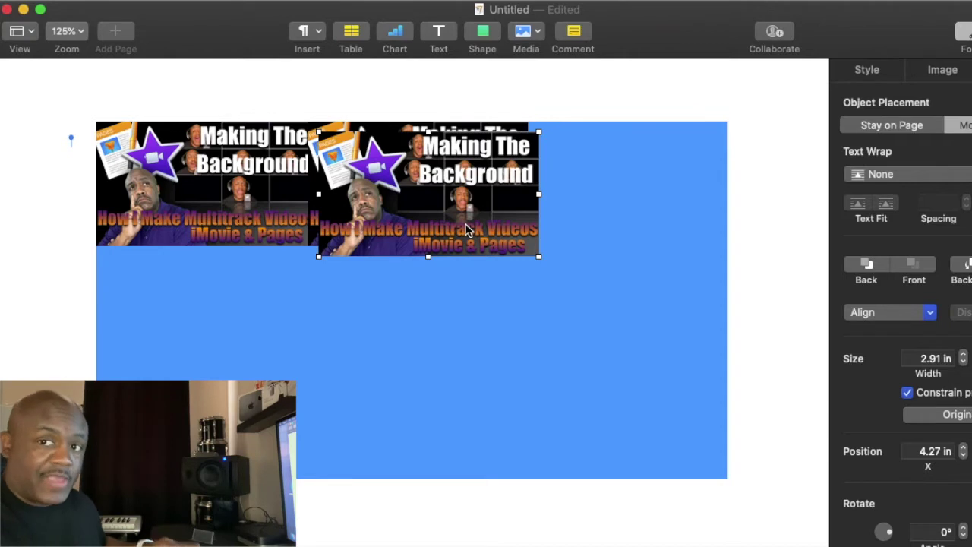
left_click_drag(466, 230, 652, 221)
left_click_drag(438, 235, 432, 348)
left_click(309, 244)
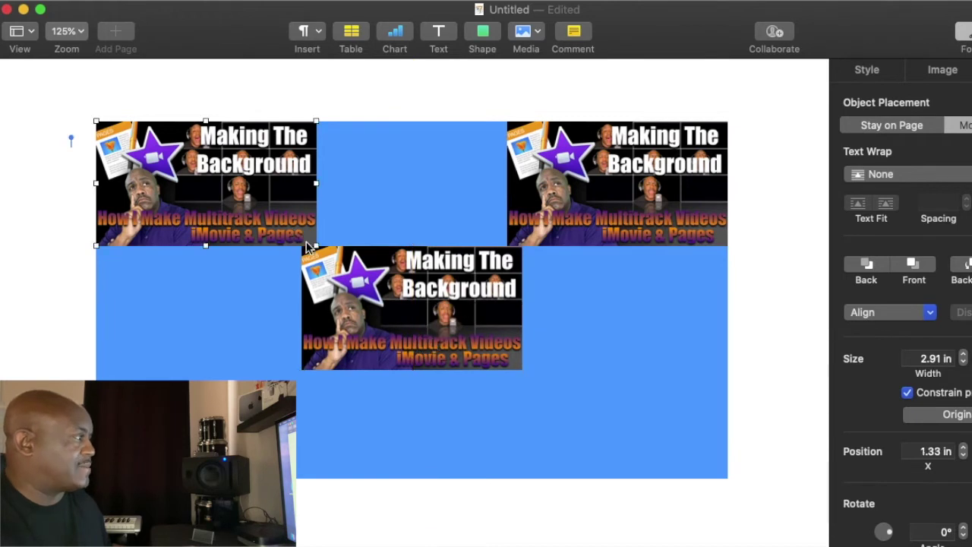
Shrink the two images in the rectangle's upper corners to about 2.71 in wide to leave room for one between them.
left_click_drag(313, 244, 302, 237)
left_click(509, 246)
left_click_drag(509, 245, 510, 244)
mouse_move(473, 278)
left_mouse_down()
mouse_move(447, 278)
mouse_move(460, 278)
left_mouse_up()
left_click_drag(507, 245, 521, 236)
Move the larger copies into the lower half of the rectangle and fill the middle of the top row with a smaller image.
left_click_drag(452, 262, 433, 318)
left_click_drag(232, 190, 438, 191)
left_click_drag(547, 190, 541, 361)
left_click_drag(430, 192, 239, 196)
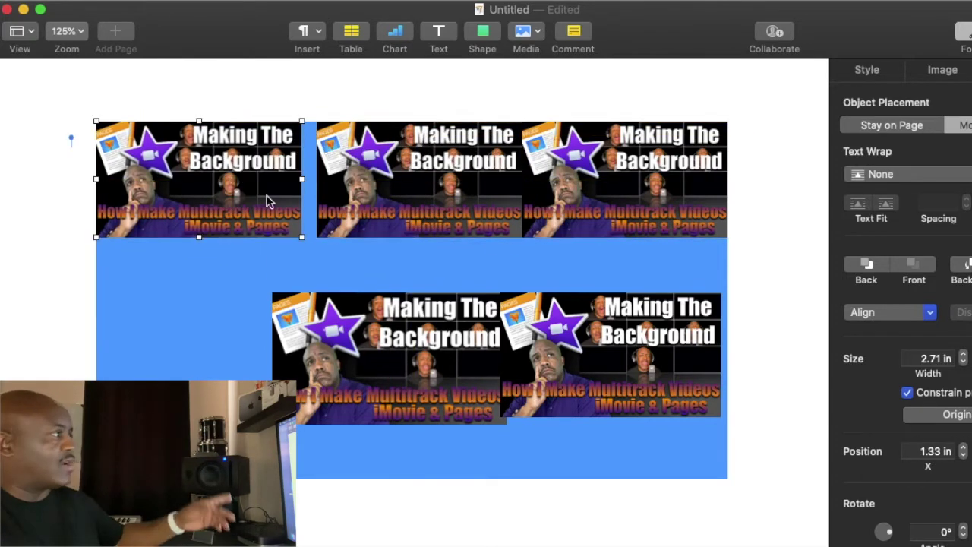
Fine-tune the widths of the first two images in the top row, making the first about 2.79 in wide.
left_click_drag(298, 234, 311, 241)
left_click(339, 235)
left_click(559, 233)
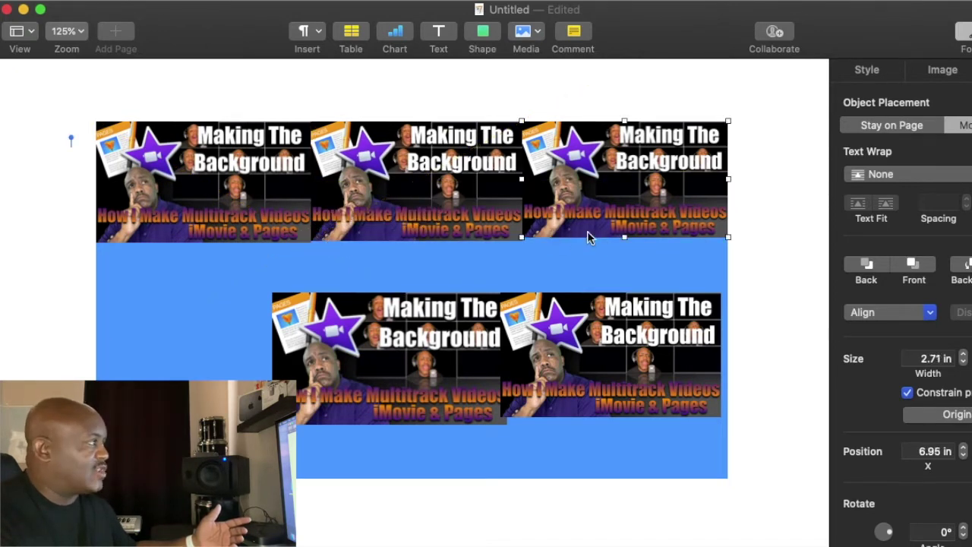
left_click(300, 238)
left_click_drag(310, 240, 290, 226)
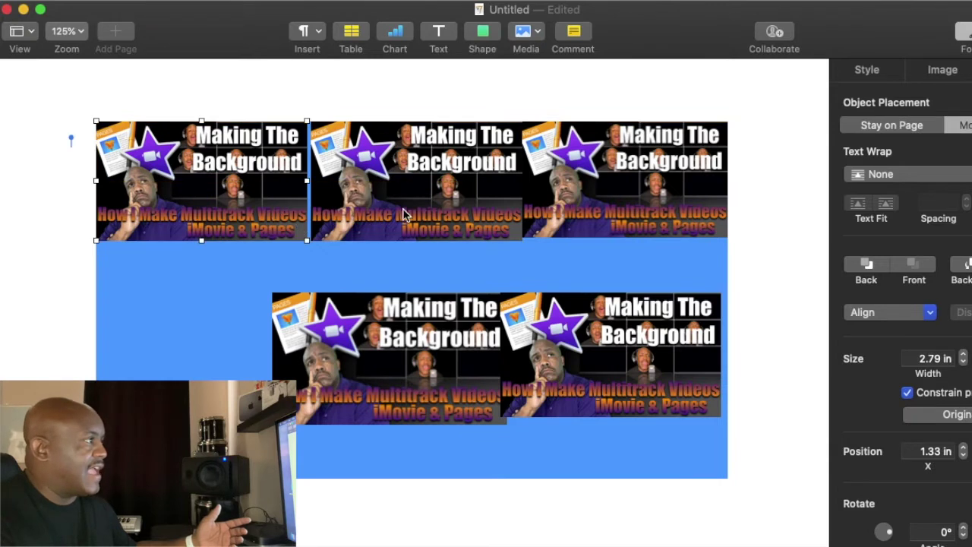
left_click(407, 214)
left_click(592, 208)
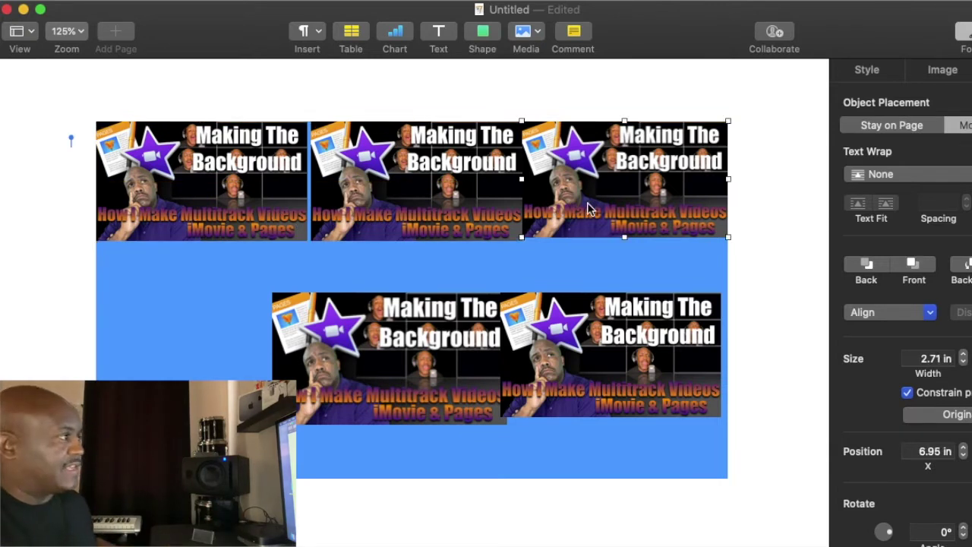
Delete every image copy, keeping only the one in the rectangle's upper-left corner.
left_click(461, 200, "shift")
left_click(452, 341, "shift")
left_click_drag(452, 341, 497, 342)
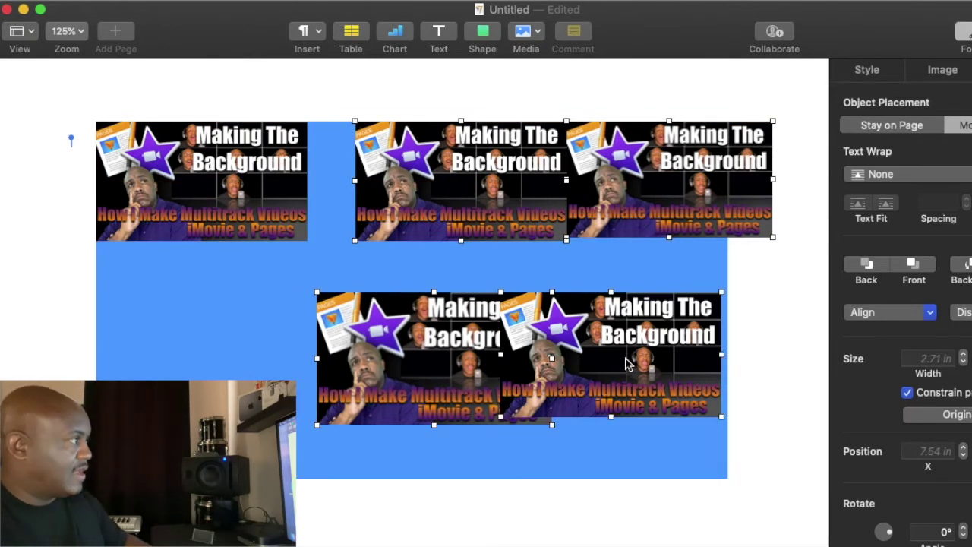
key("Delete")
Duplicate the remaining image twice and line the copies up side by side to complete a three-image top row.
left_click(289, 229)
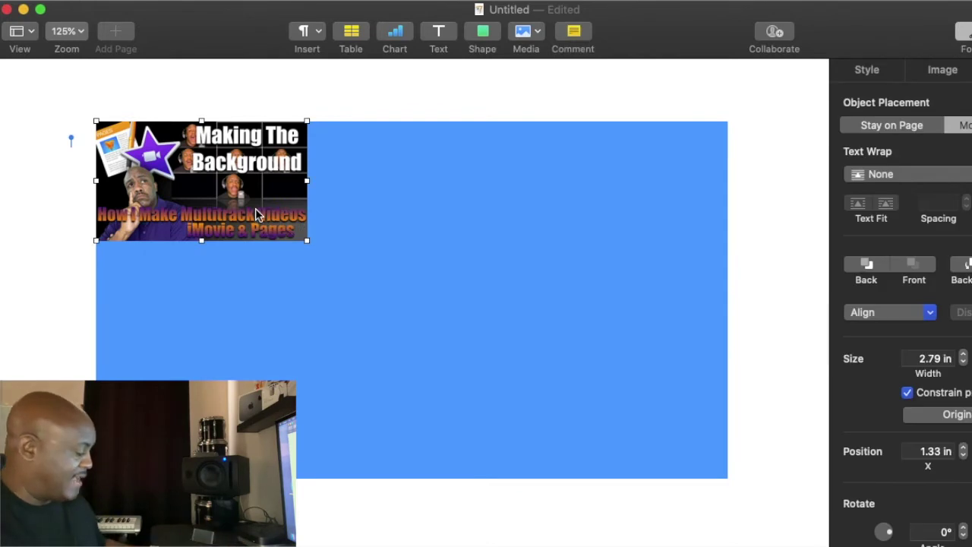
left_click_drag(292, 235, 469, 216)
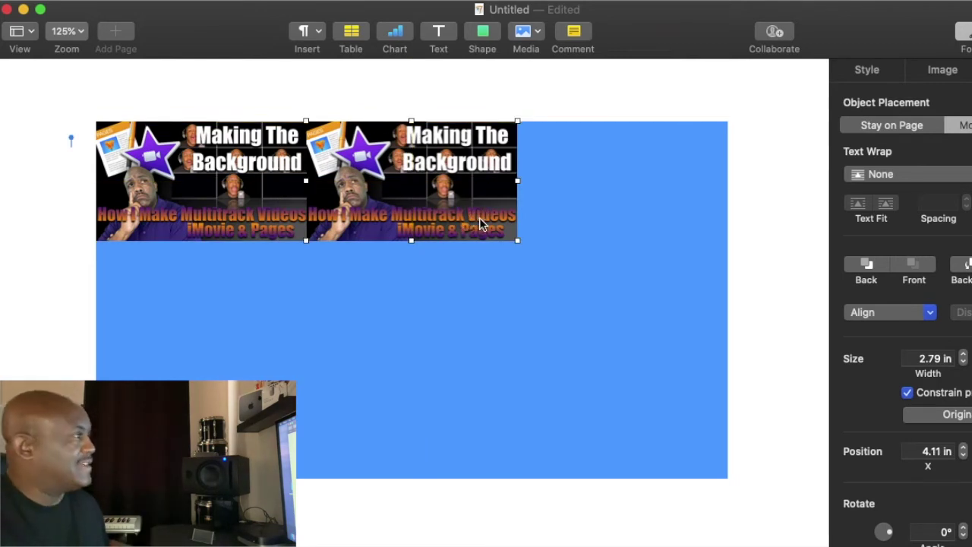
key("super+d")
left_click_drag(457, 213, 652, 205)
left_click_drag(391, 217, 396, 219)
Copy the middle image of the top row and align the copy directly beneath it in a second row.
left_click(423, 288)
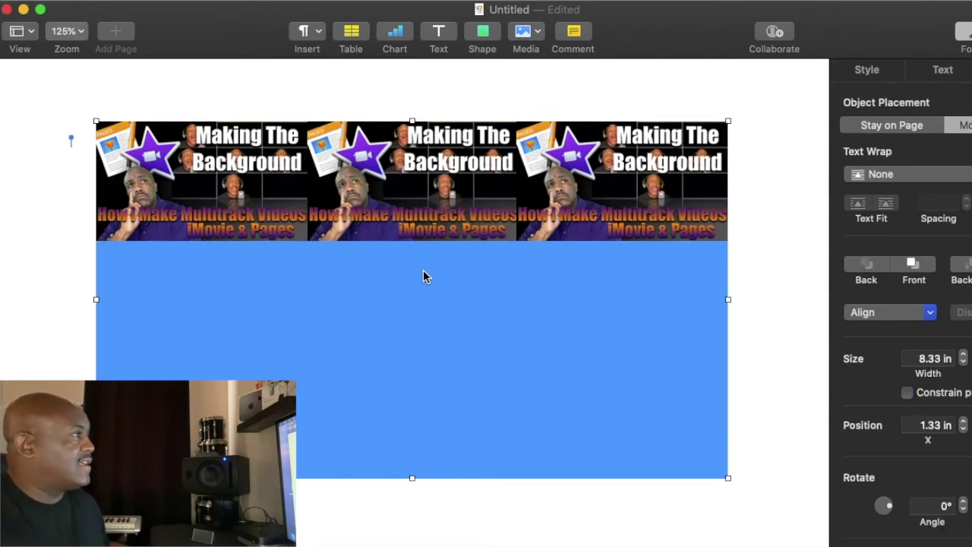
left_click(425, 236)
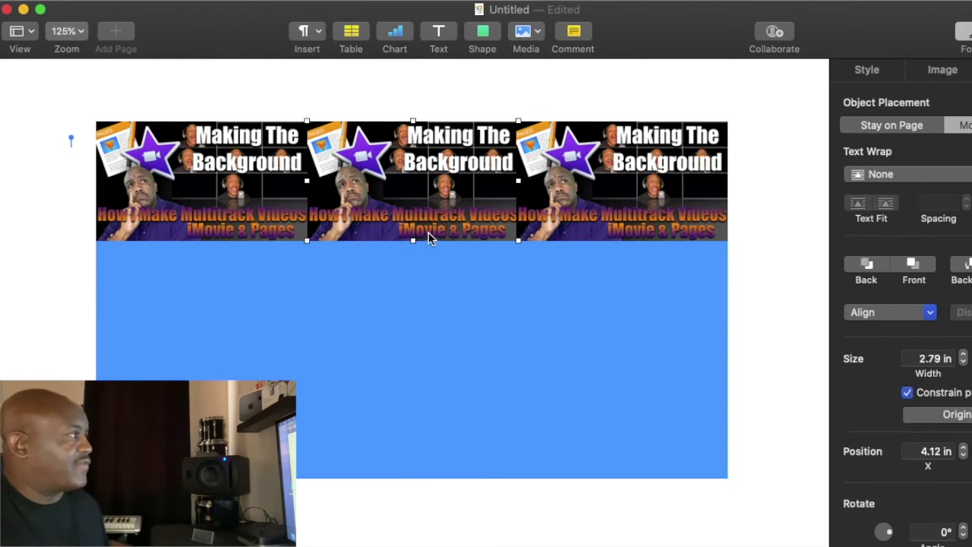
left_click_drag(403, 201, 400, 320)
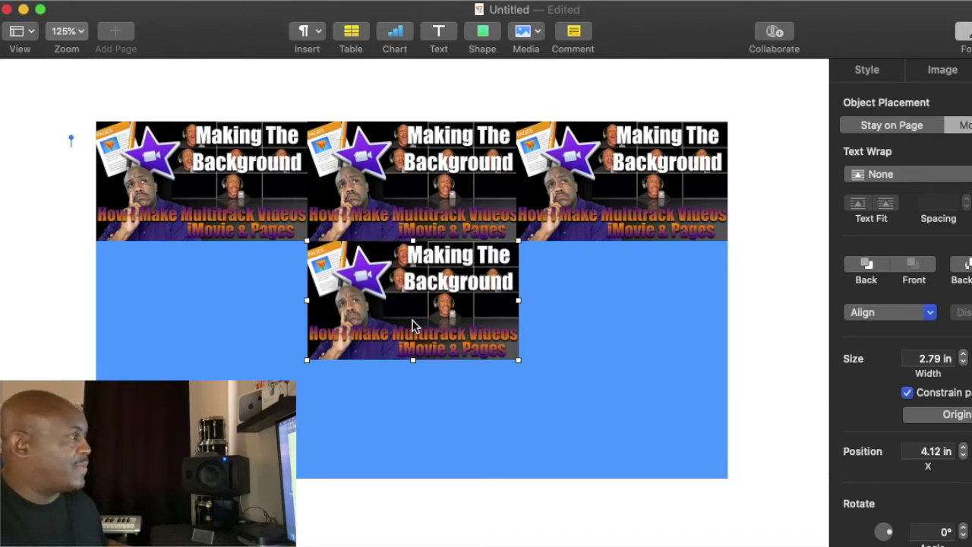
Duplicate the second-row image into the row's rightmost cell and nudge the middle one to about 4.11 in horizontally.
left_click_drag(412, 325, 423, 336)
left_click(575, 303)
left_click_drag(462, 306, 664, 303)
left_click_drag(495, 299, 494, 308)
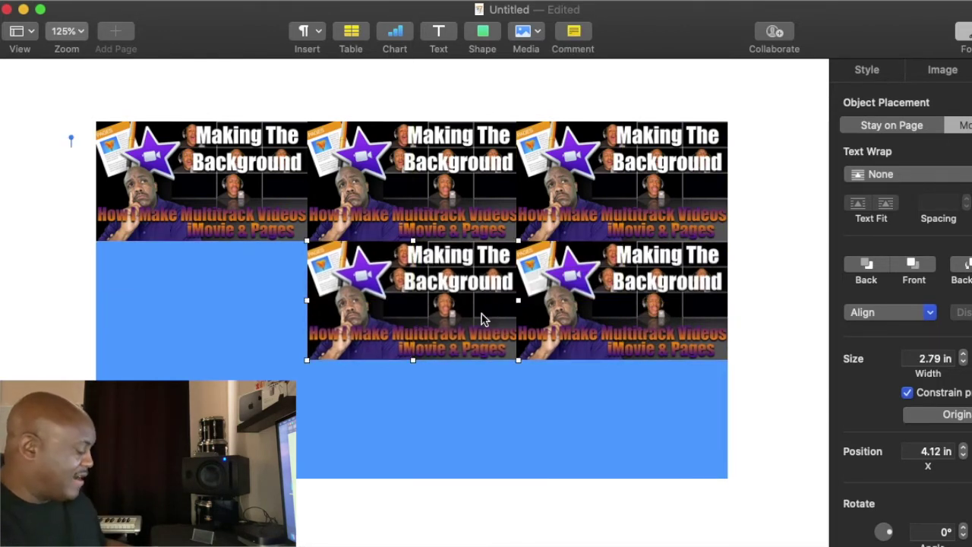
mouse_move(473, 315)
left_mouse_down()
mouse_move(473, 343)
mouse_move(472, 323)
left_mouse_up()
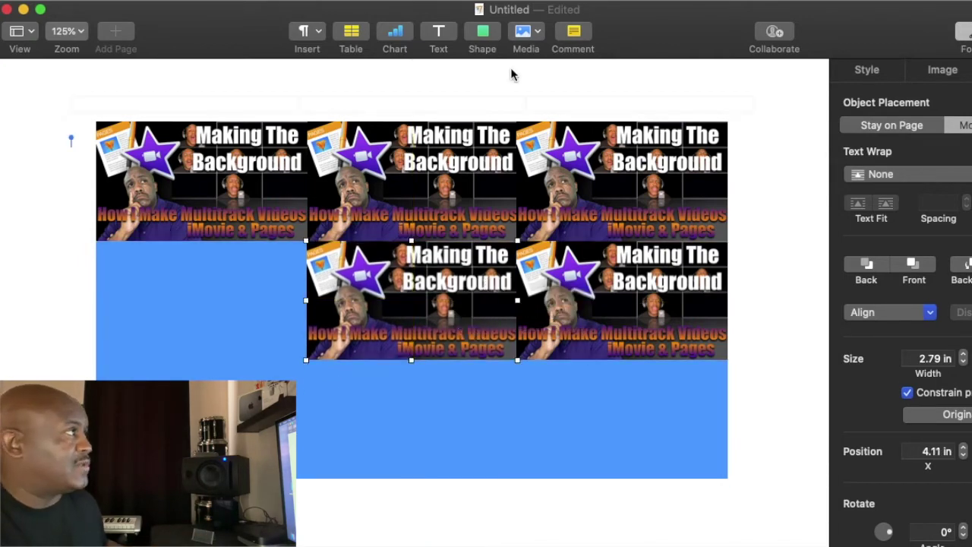
Insert a square shape and stretch it to about 2.75 in wide over the middle image of the second row.
left_click(485, 35)
left_click(487, 173)
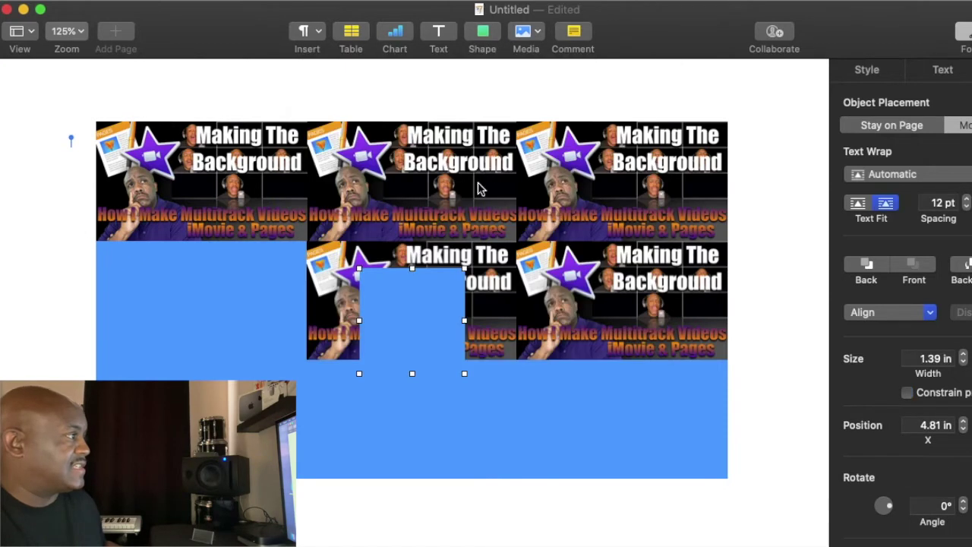
left_click_drag(433, 286, 382, 270)
left_click_drag(413, 346, 516, 357)
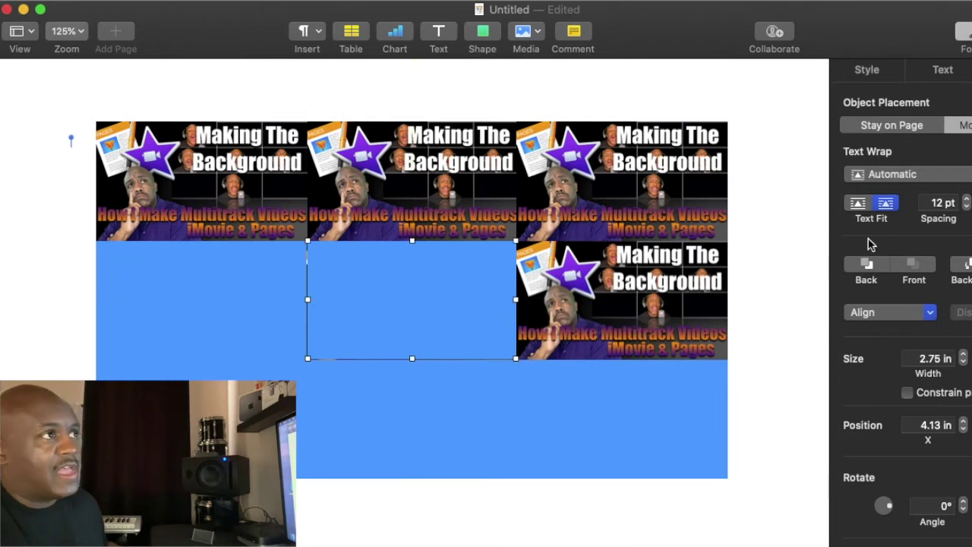
Apply the yellow shape style to the rectangle and fine-tune its position and size to the image beneath it.
left_click(876, 76)
left_click(882, 182)
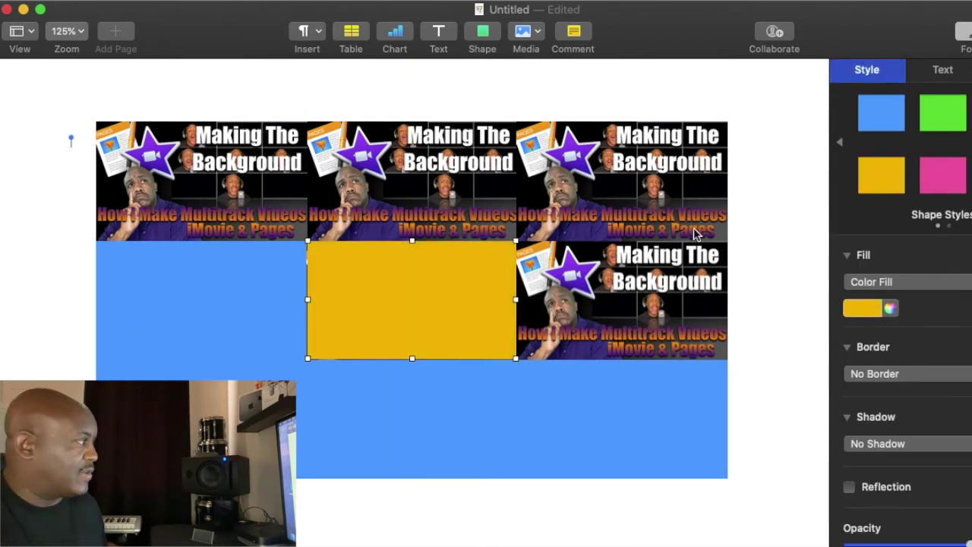
left_click_drag(486, 296, 482, 289)
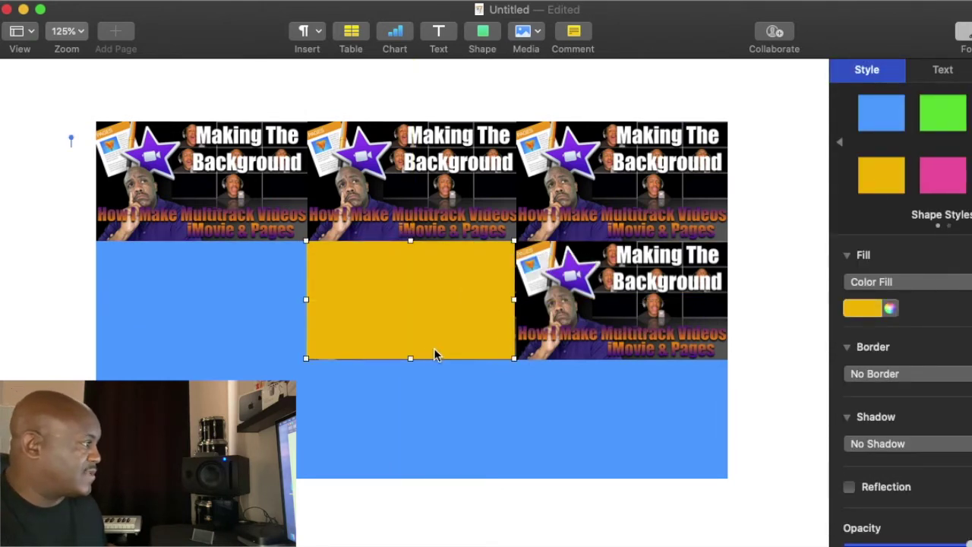
left_click_drag(411, 360, 412, 360)
Place the yellow rectangle over the top row's middle image and give it a line border.
left_click_drag(452, 296, 471, 189)
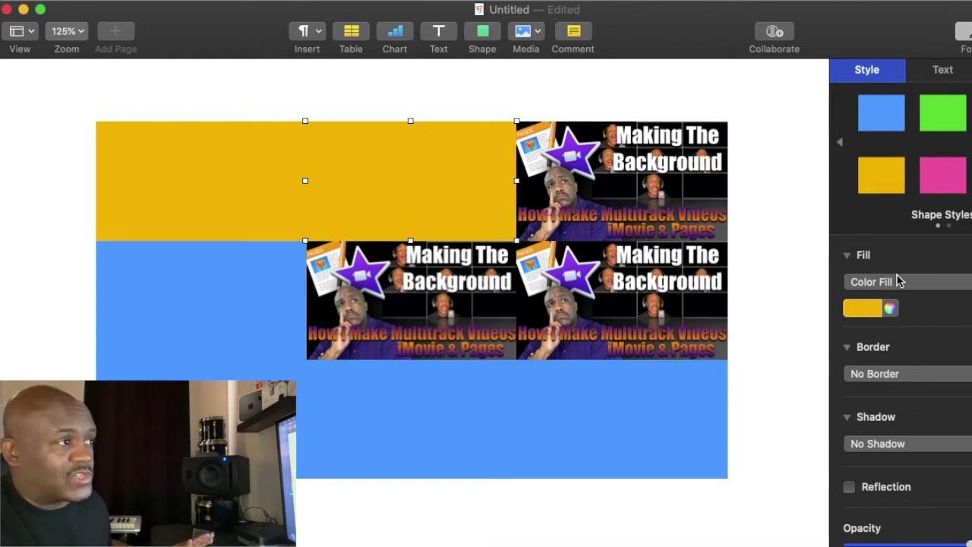
left_click(890, 373)
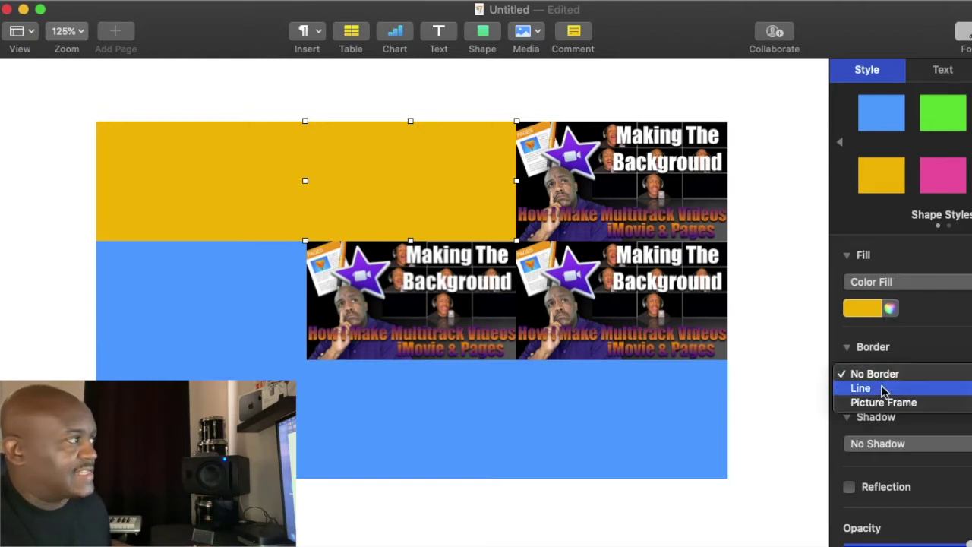
left_click(914, 352)
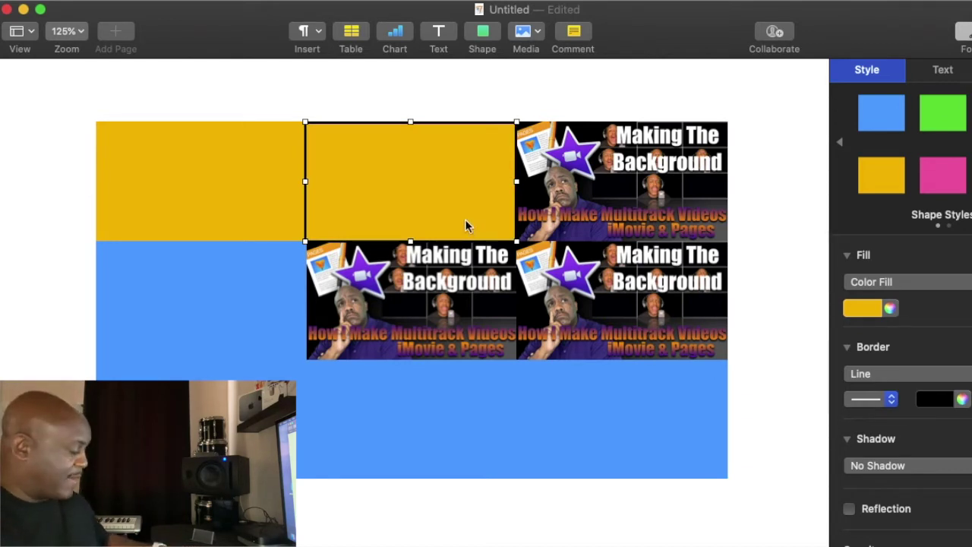
Copy the bordered rectangle over the top row's rightmost image and add a line border to the leftmost yellow rectangle.
left_click_drag(465, 225, 658, 218)
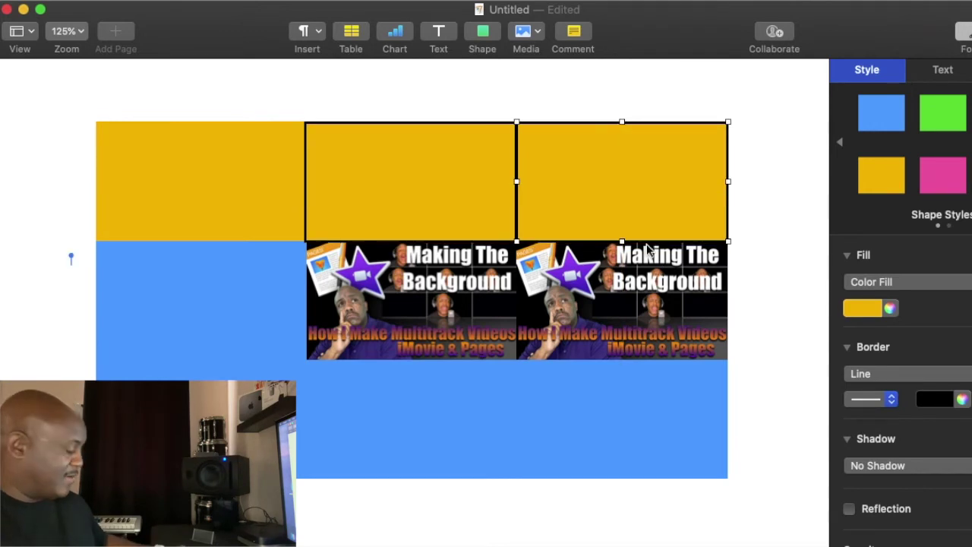
left_click(253, 186)
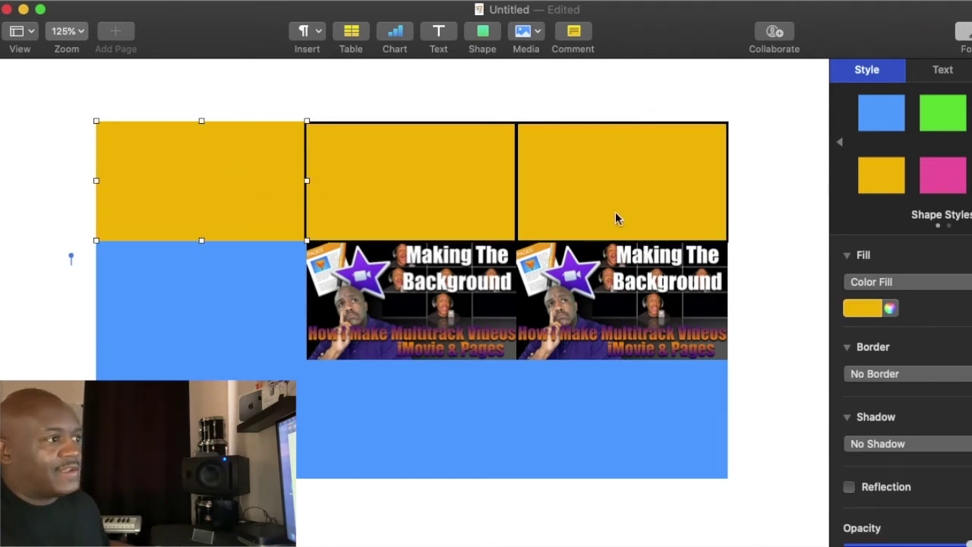
left_click(881, 386)
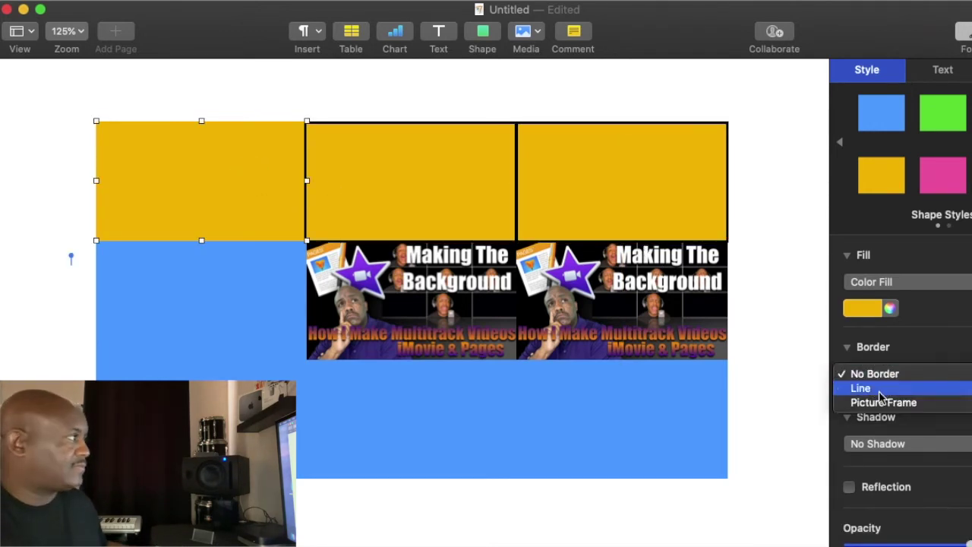
left_click(879, 390)
Delete the two images in the second row.
left_click(384, 315)
left_click(625, 327, "shift")
key("Delete")
Shift each yellow rectangle down to uncover the top-row image beneath it, and delete all three images.
left_click_drag(555, 201, 559, 253)
left_click(592, 155)
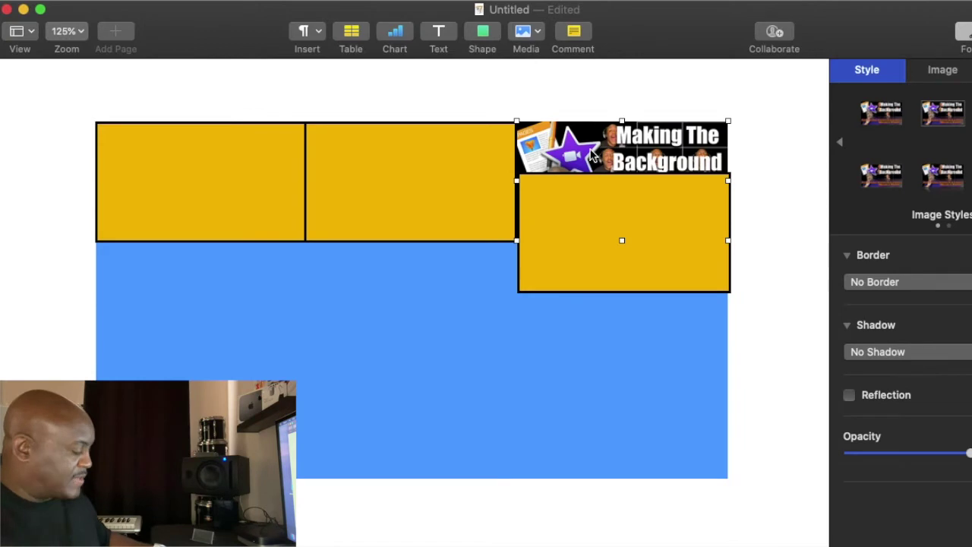
key("Delete")
left_click_drag(434, 173, 434, 206)
left_click(430, 150)
key("Delete")
left_click_drag(232, 148, 228, 169)
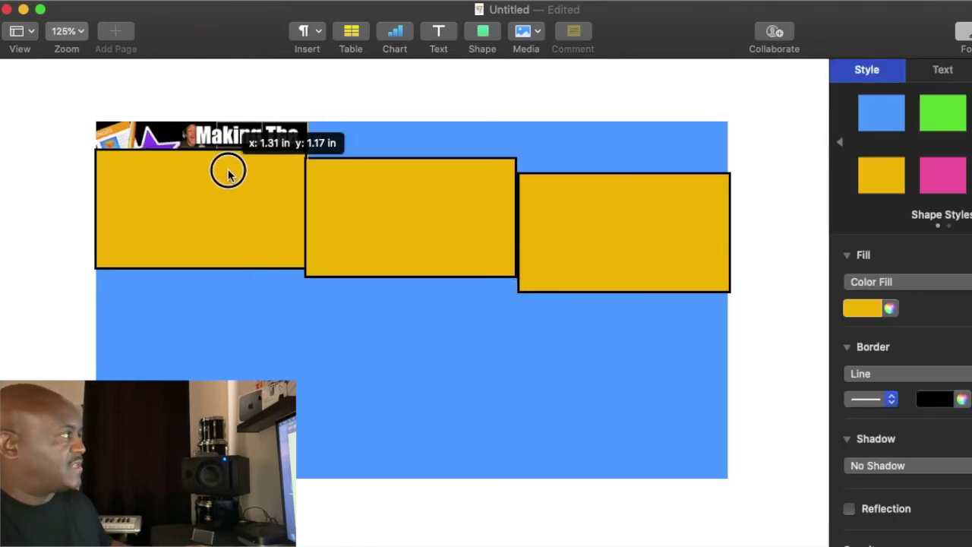
left_click(224, 140)
key("Delete")
Move the three yellow rectangles back up, side by side along the blue rectangle's upper edge.
left_click_drag(203, 177, 207, 157)
left_click_drag(341, 191, 347, 157)
left_click_drag(547, 219, 552, 172)
Nudge the middle yellow rectangle horizontally until its borders with both neighbours look equally thick.
left_click_drag(473, 190, 472, 190)
key("Right")
key("Right")
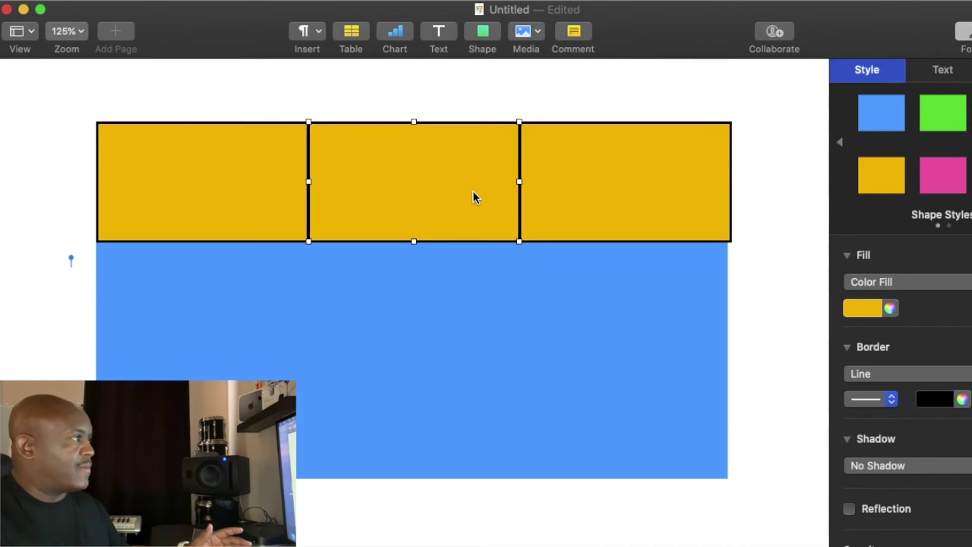
key("Right")
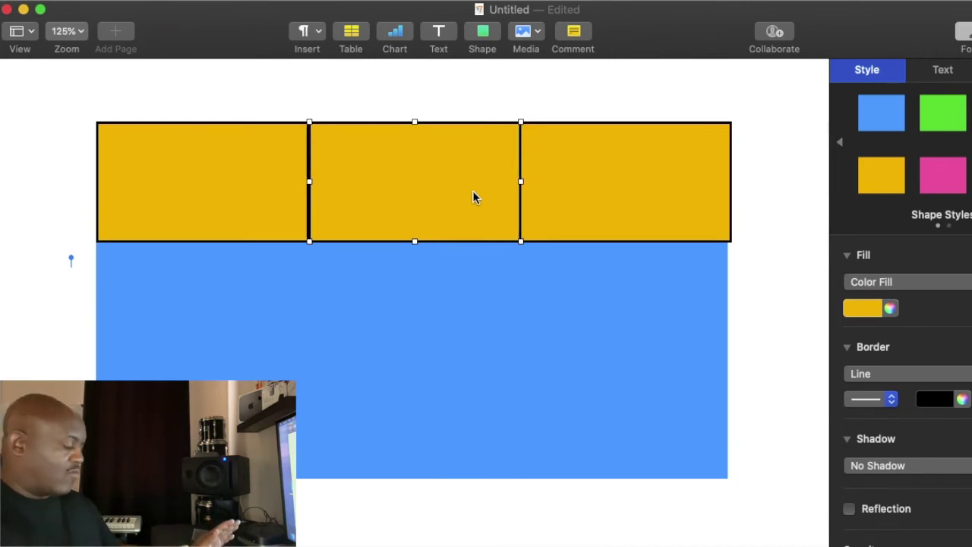
key("Left")
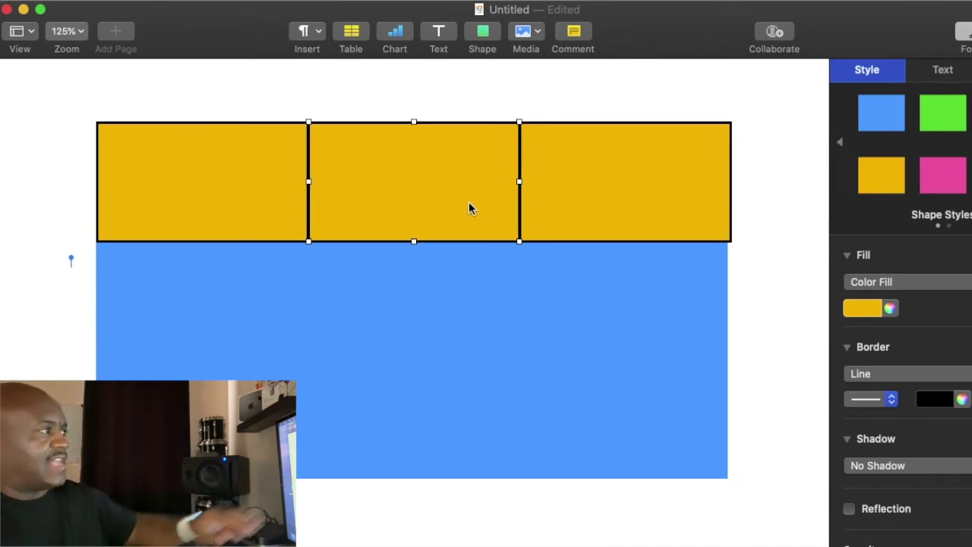
Duplicate the row of three yellow rectangles twice to fill the bottom and middle rows of the grid.
left_click(460, 322)
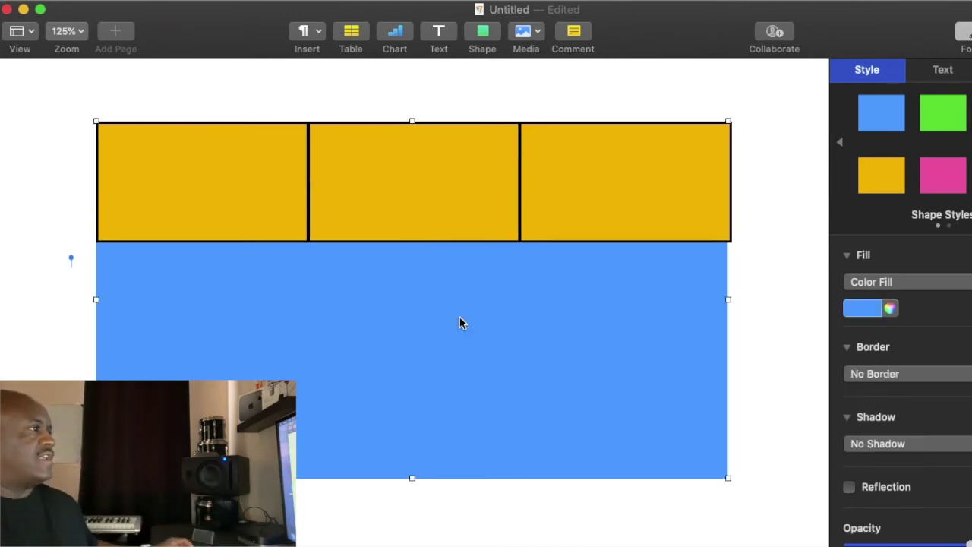
left_click(251, 207)
left_click(558, 197, "shift")
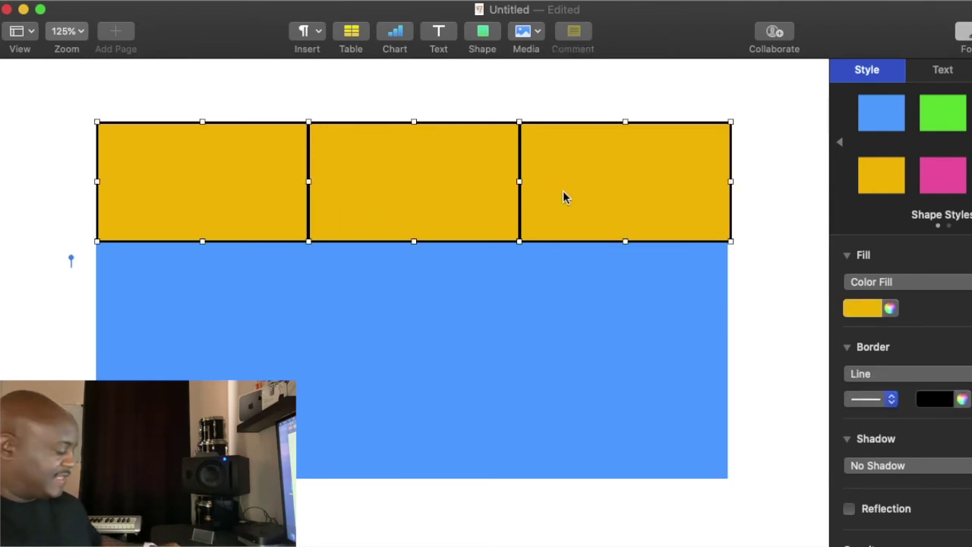
key("super+d")
left_click_drag(484, 230, 423, 444)
key("super+d")
left_click(422, 332)
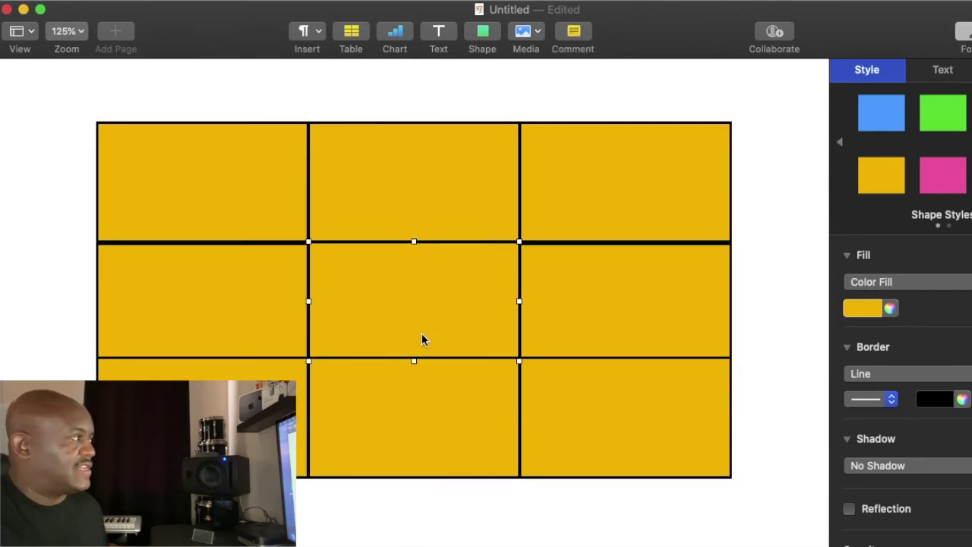
key("Up")
key("Up")
key("Down")
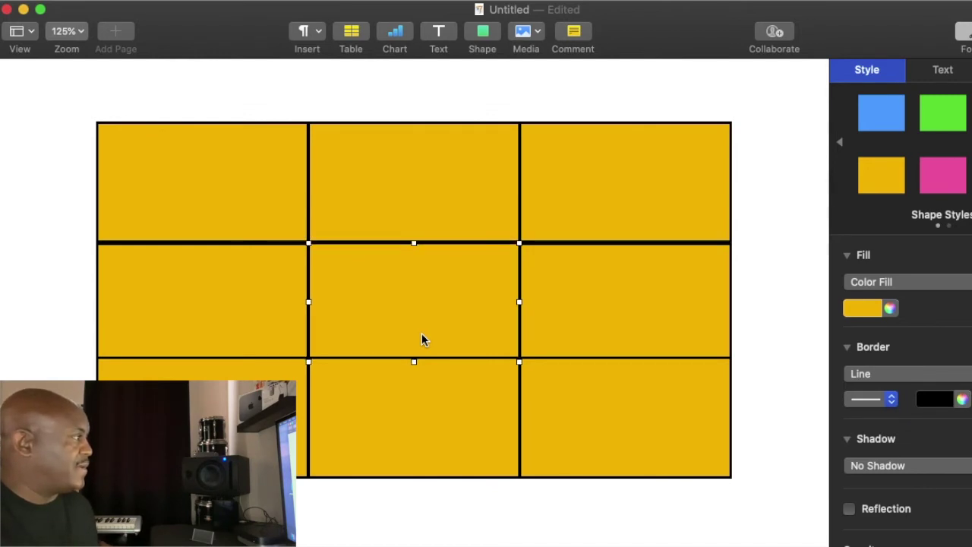
key("Down")
Nudge all three middle-row rectangles up together to even out the horizontal grid lines, then clear the selection.
left_click(559, 310)
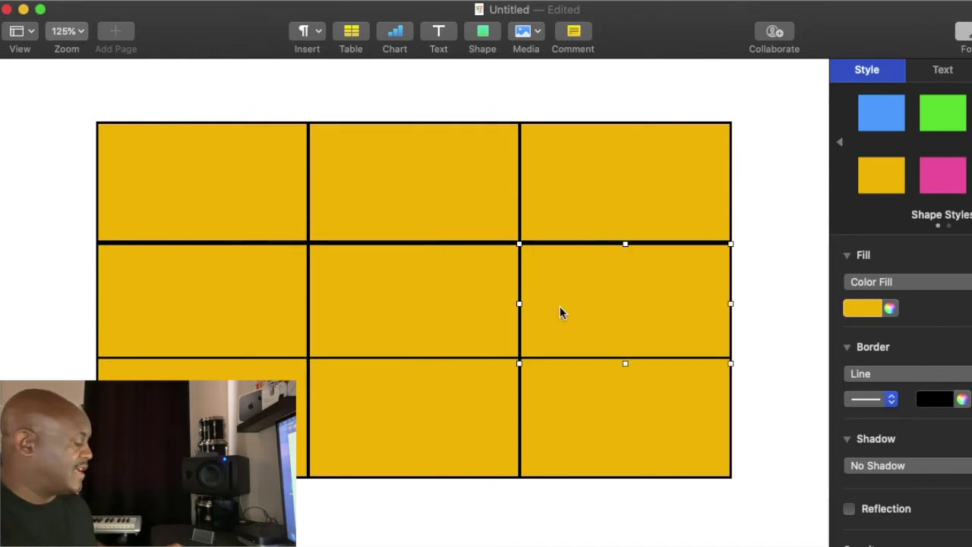
left_click(261, 304, "shift")
left_click(397, 289, "shift")
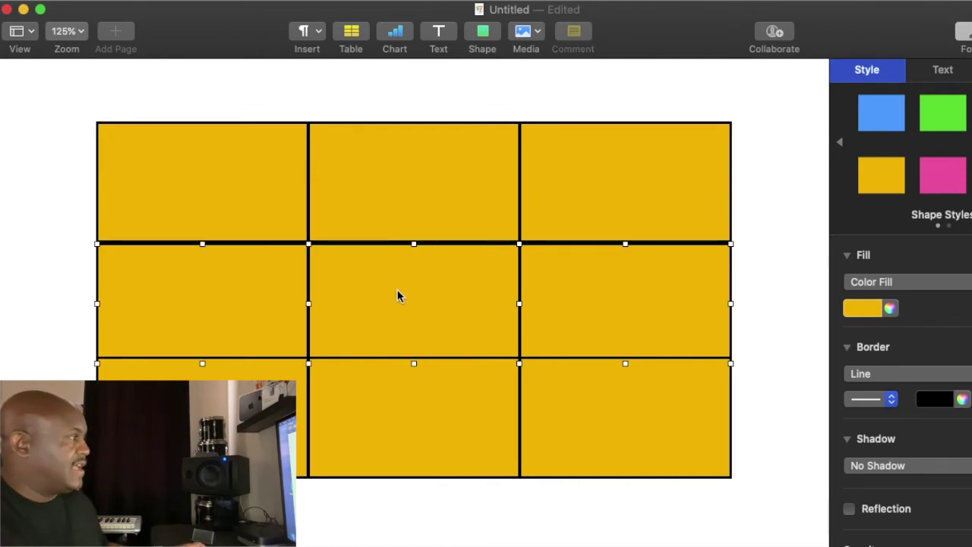
key("Up")
key("Up")
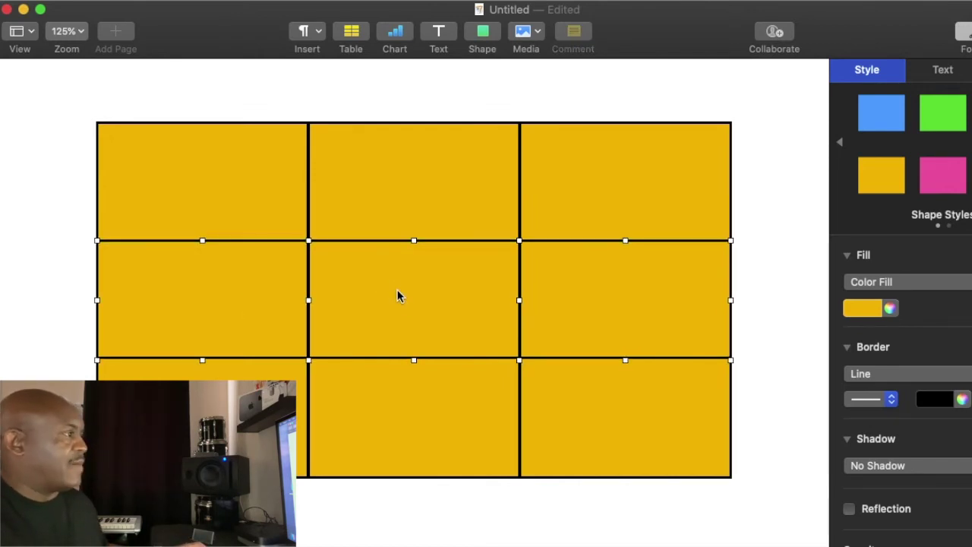
left_click(781, 299)
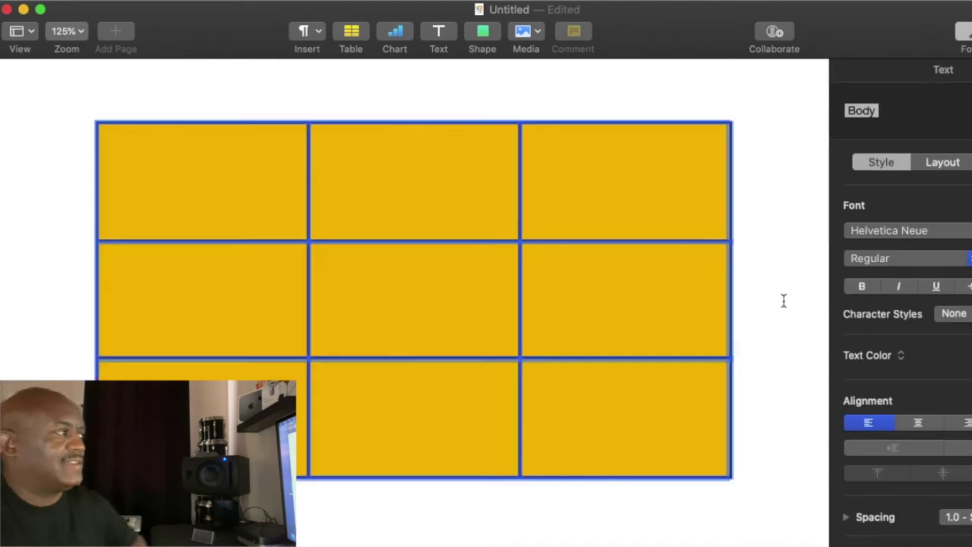
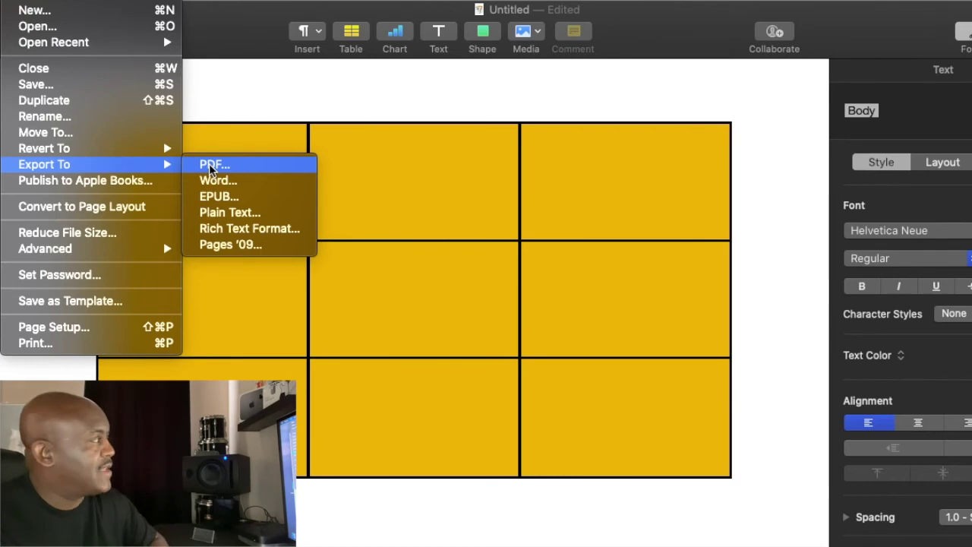
Export the document as a PDF with Best image quality, named YG, to the Pages iCloud folder.
left_click(211, 165)
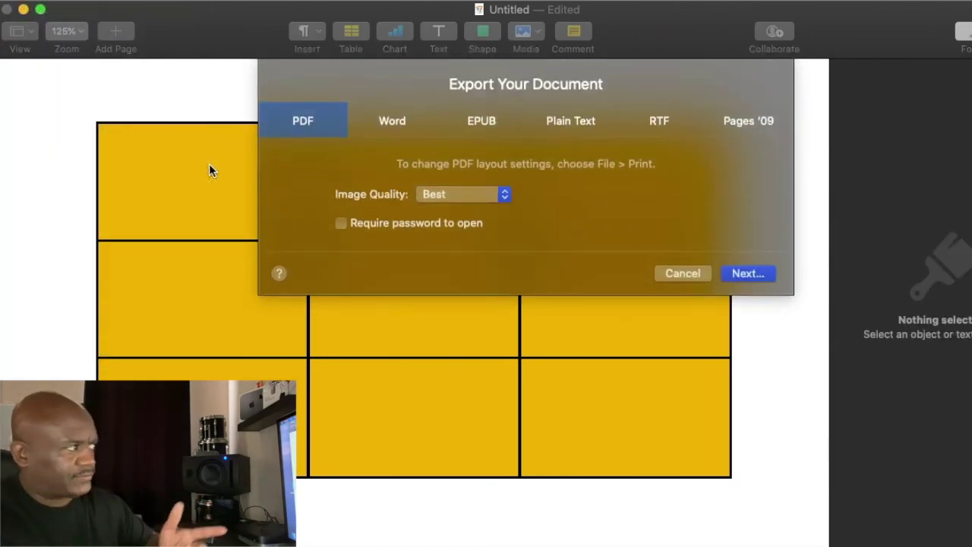
left_click(769, 278)
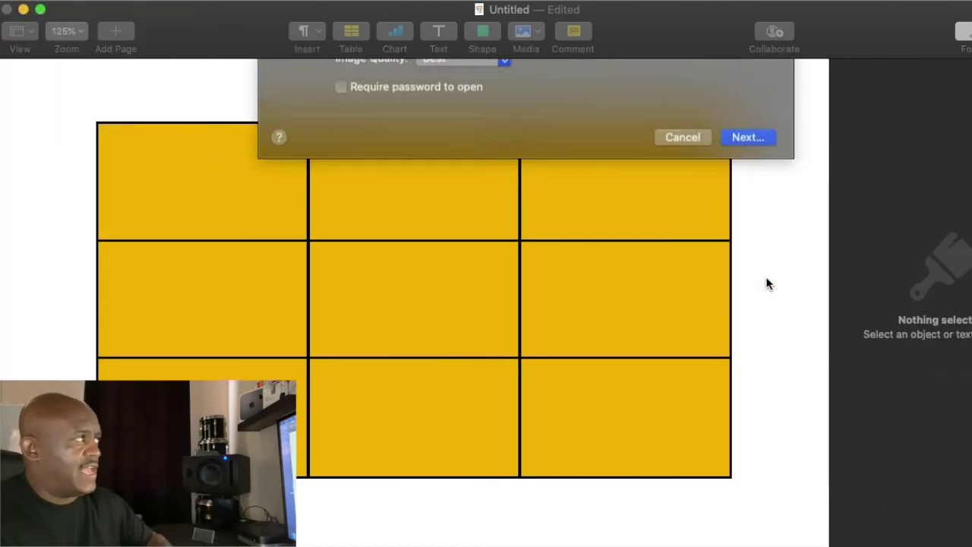
type("TG")
key("BackSpace")
type("YG")
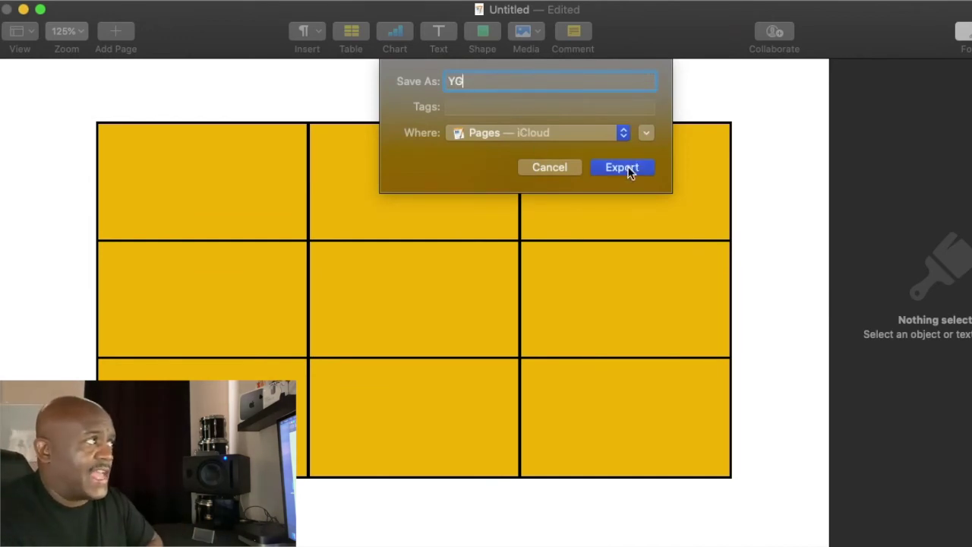
left_click(630, 168)
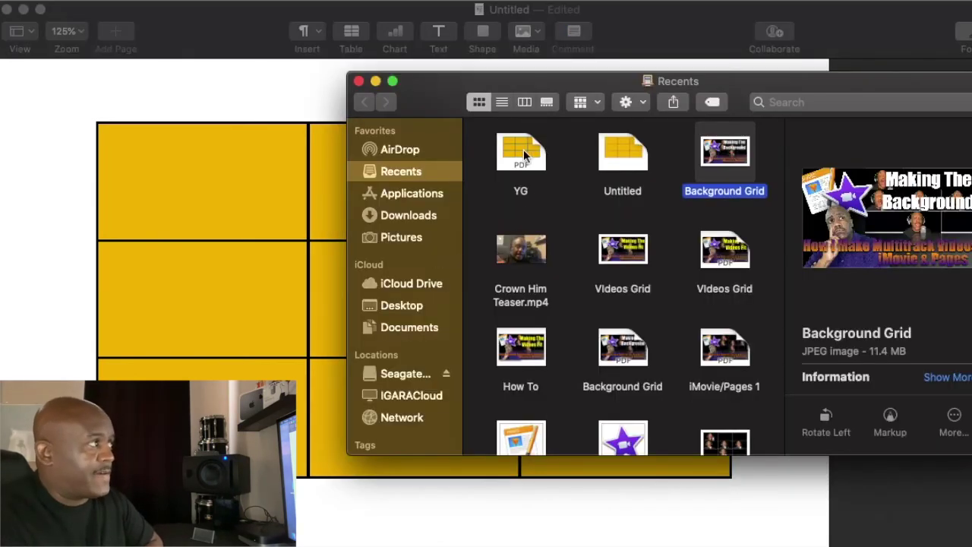
Open the exported YG PDF from the recent files in Preview.
key("Left")
key("Left")
key("super+o")
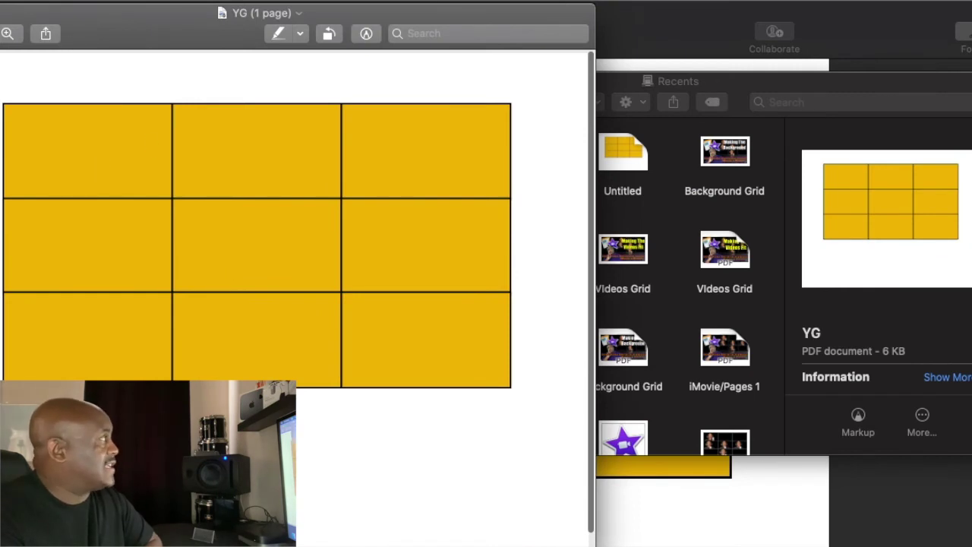
Export the YG PDF as a JPEG at Best quality into the iCloud Documents folder.
left_click(40, 2)
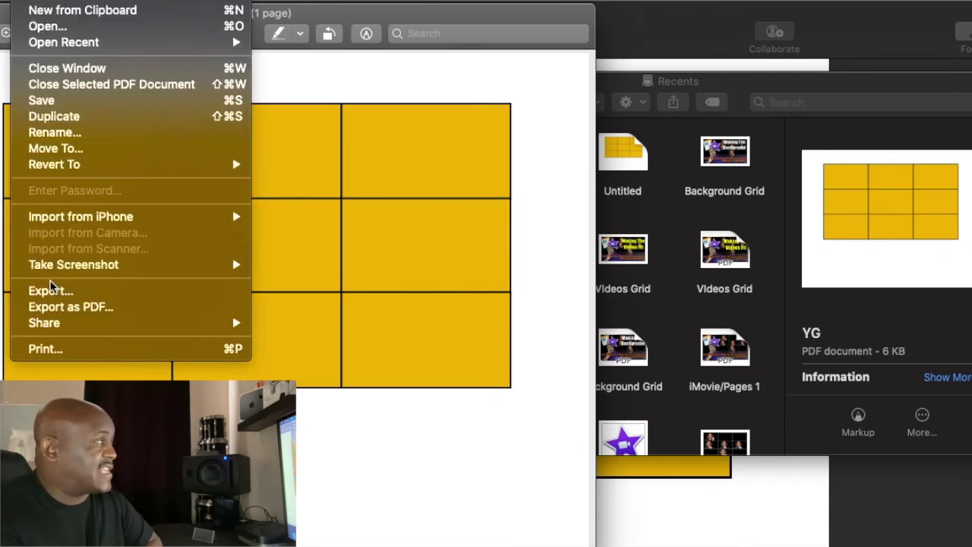
left_click(119, 287)
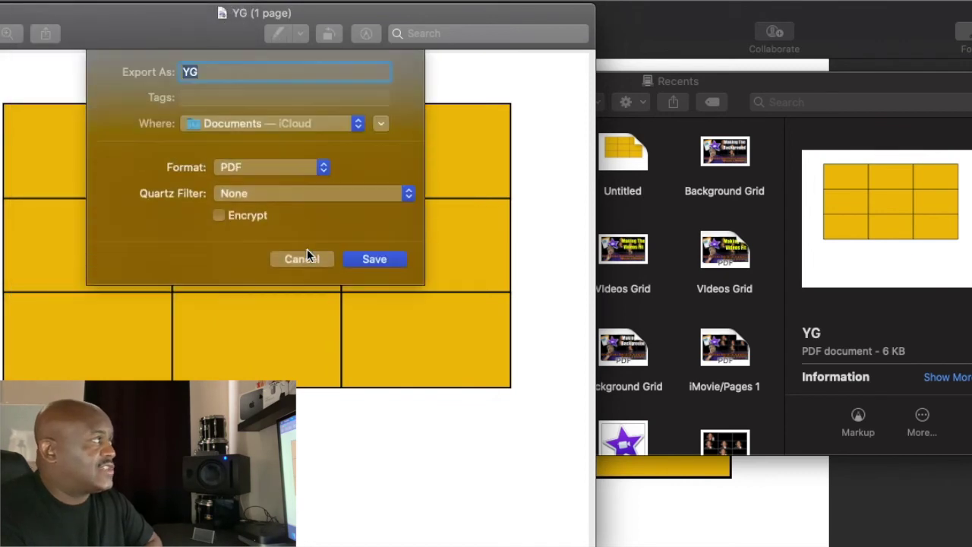
left_click(295, 167)
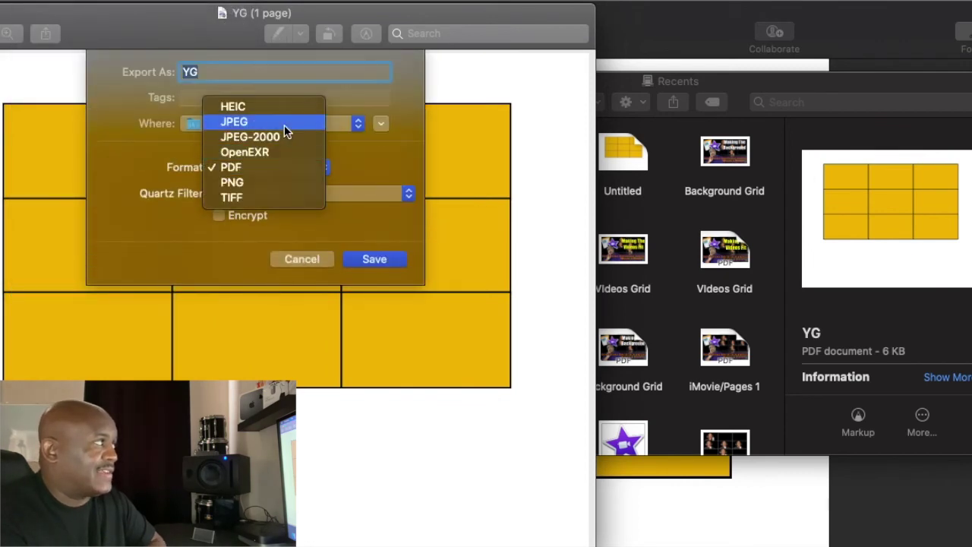
left_click(284, 132)
left_click_drag(316, 191, 382, 191)
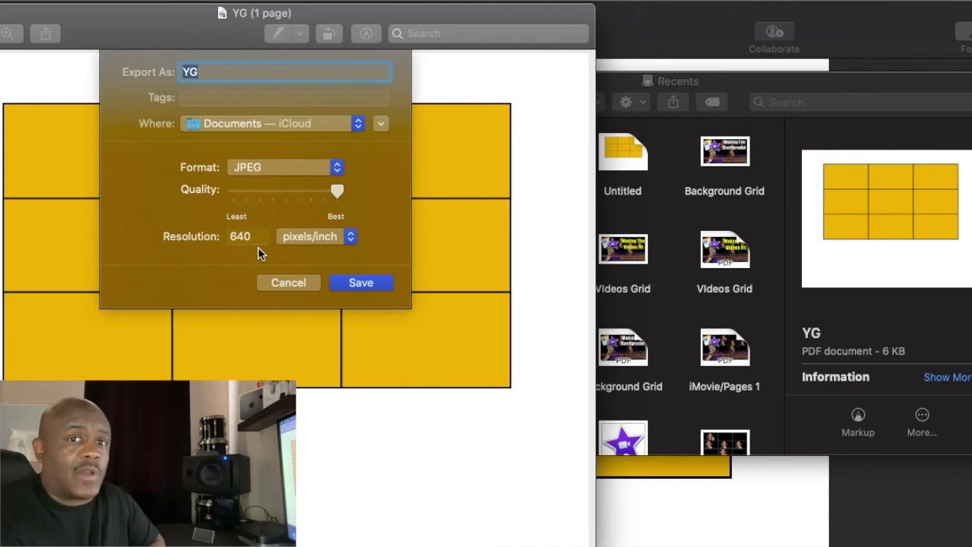
left_click(339, 287)
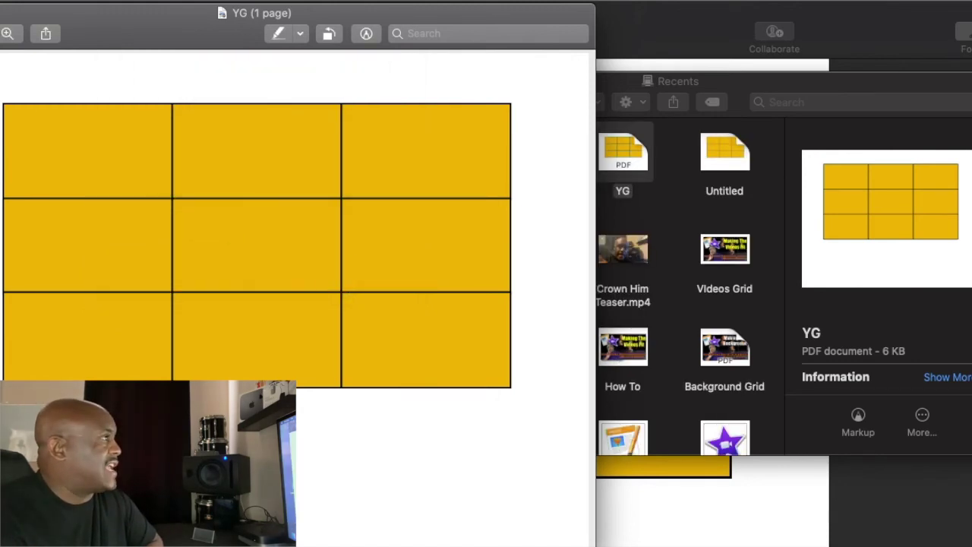
Close the PDF, open the YG JPEG and crop it to the outer edges of the yellow grid.
key("super+w")
double_click(530, 154)
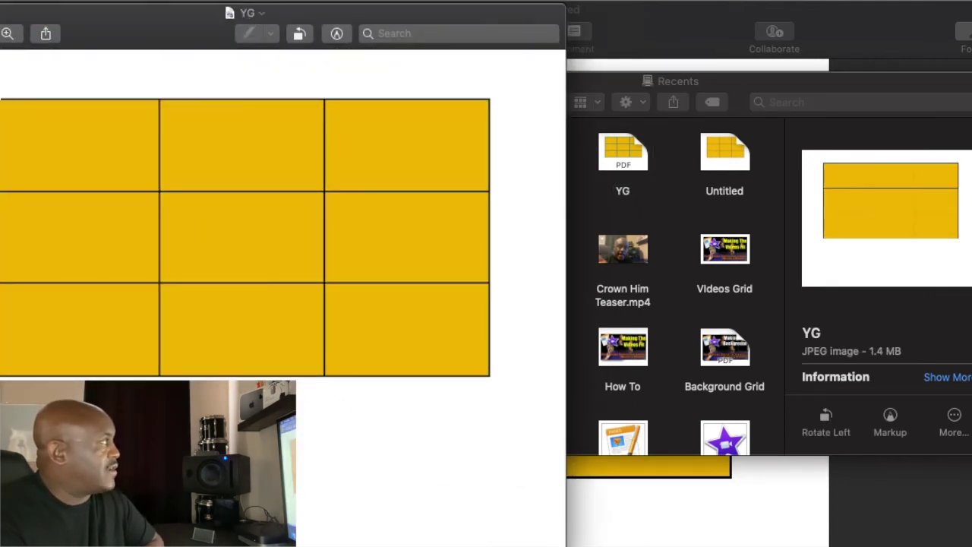
left_click_drag(15, 99, 489, 374)
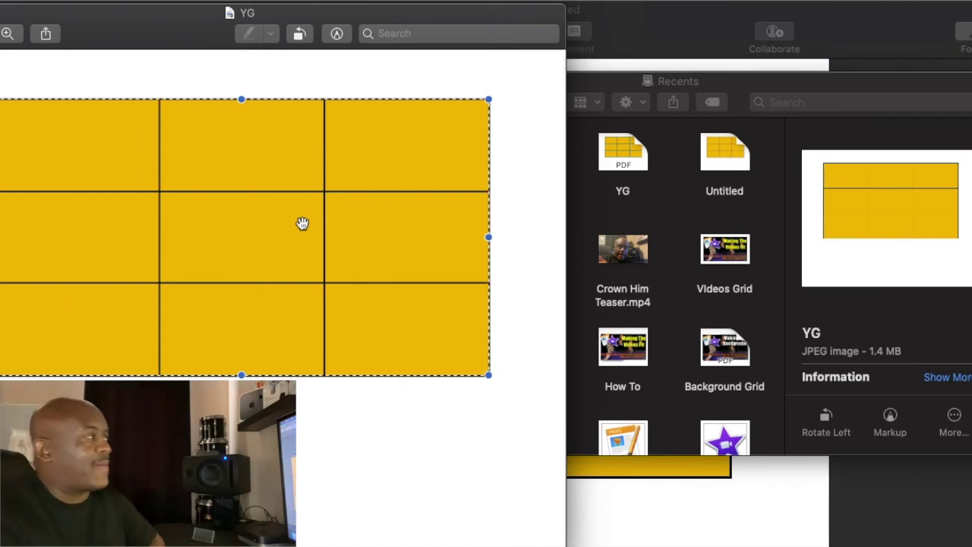
key("super+k")
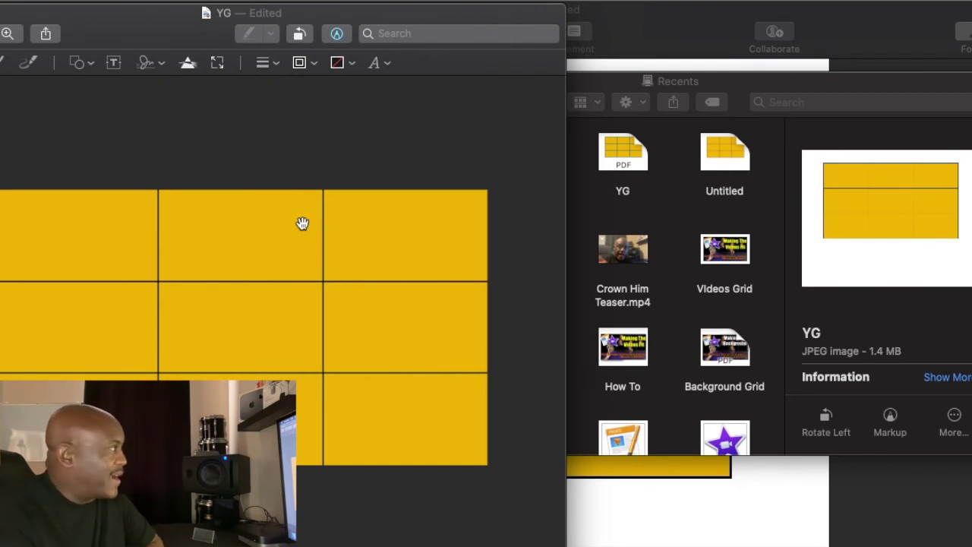